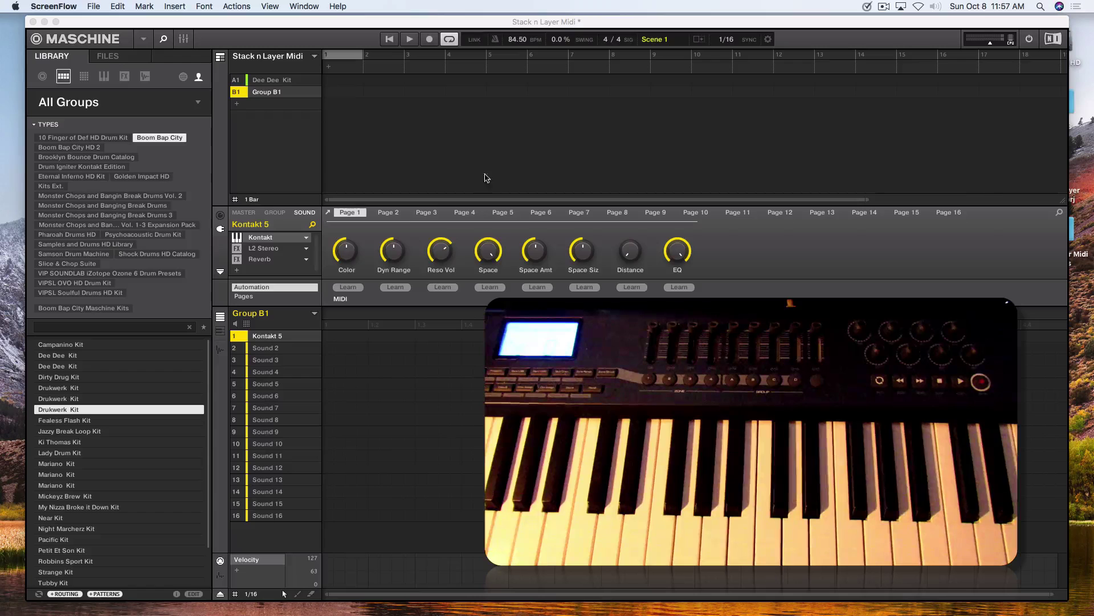
Open the Kontakt instance in Group B1 and look over its two loaded instruments, The Gentleman and Blue Ballad
double_click(272, 239)
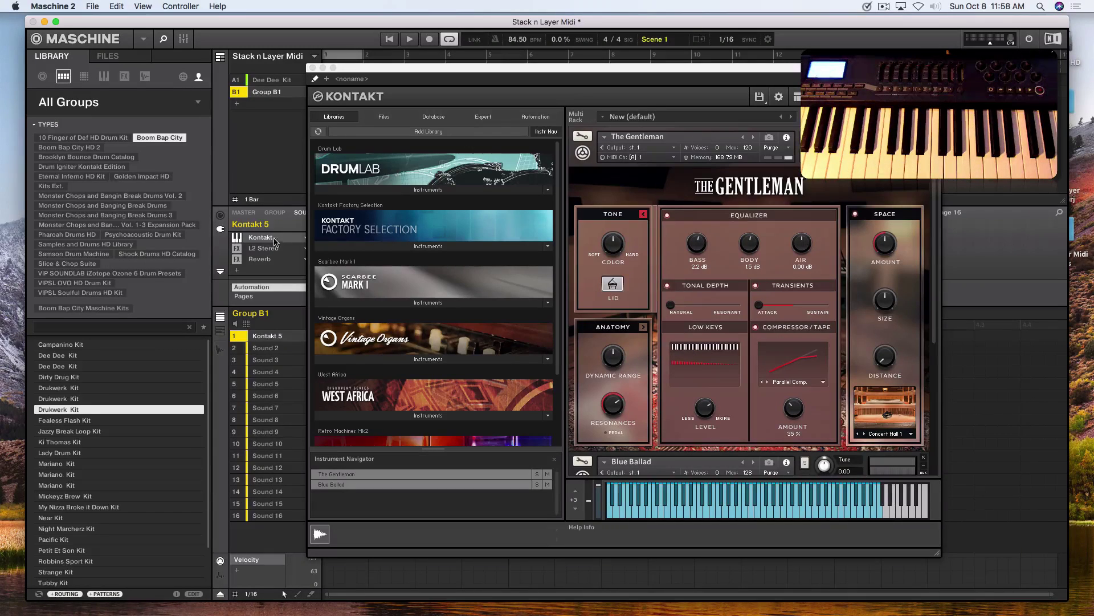
left_click_drag(624, 70, 548, 64)
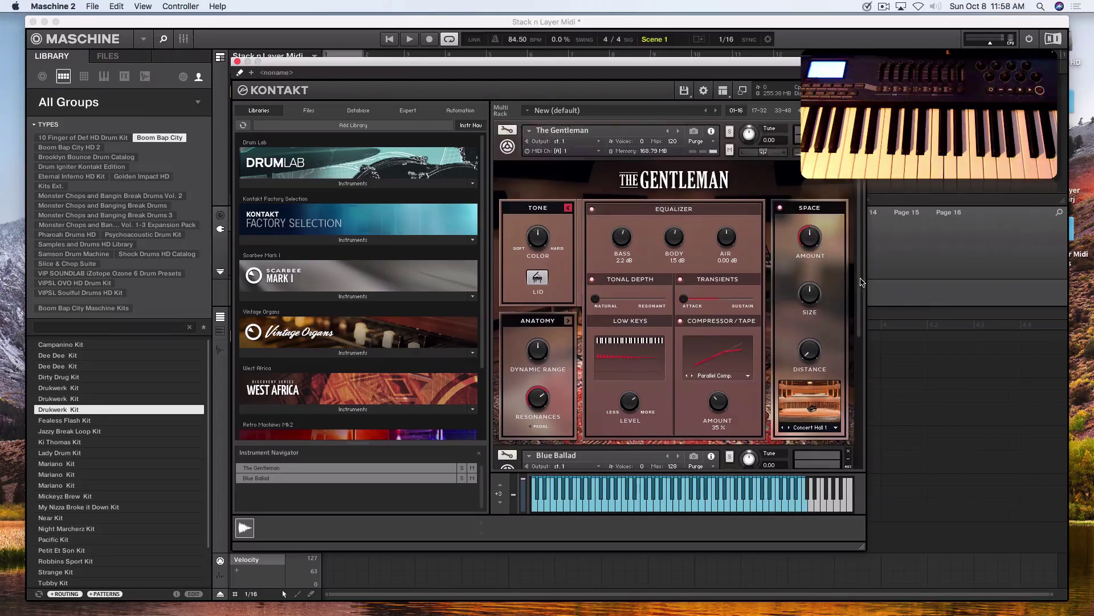
left_click_drag(861, 282, 852, 394)
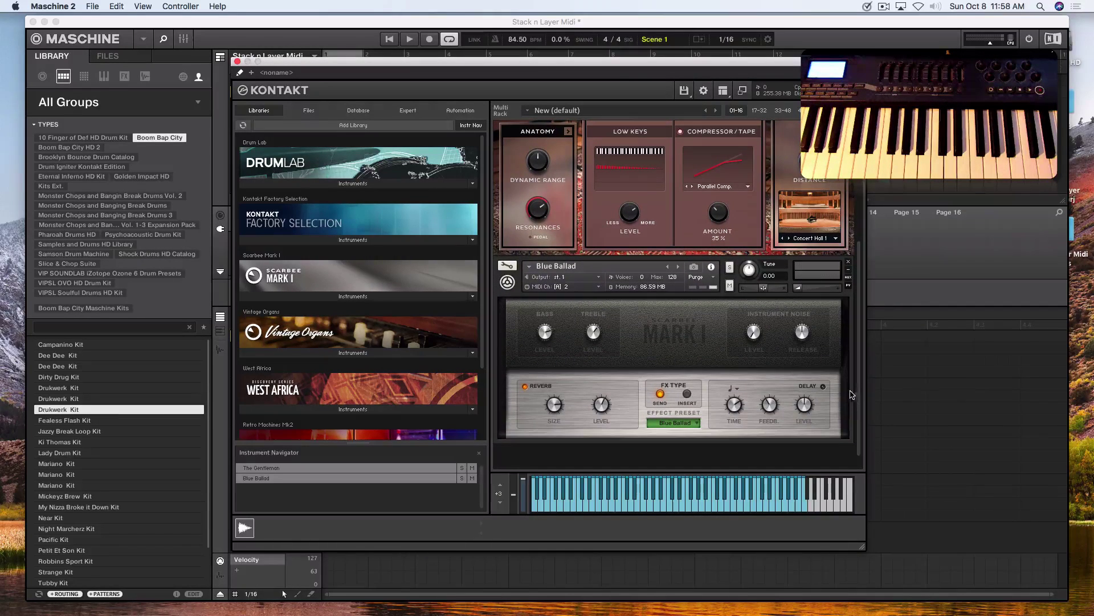
scroll(617, 305, "up", 5)
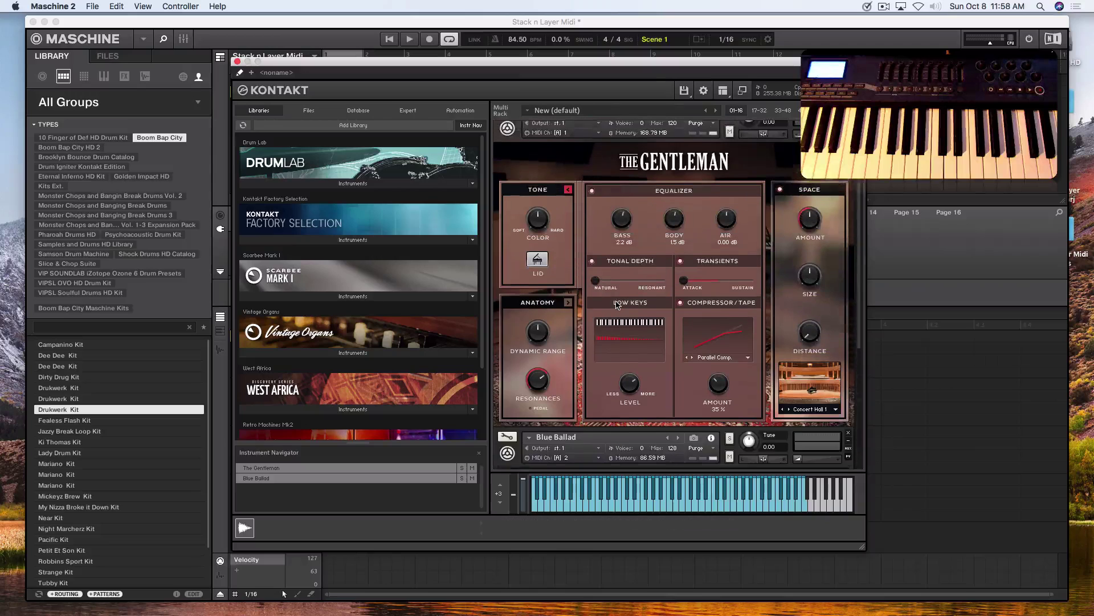
scroll(617, 305, "up", 1)
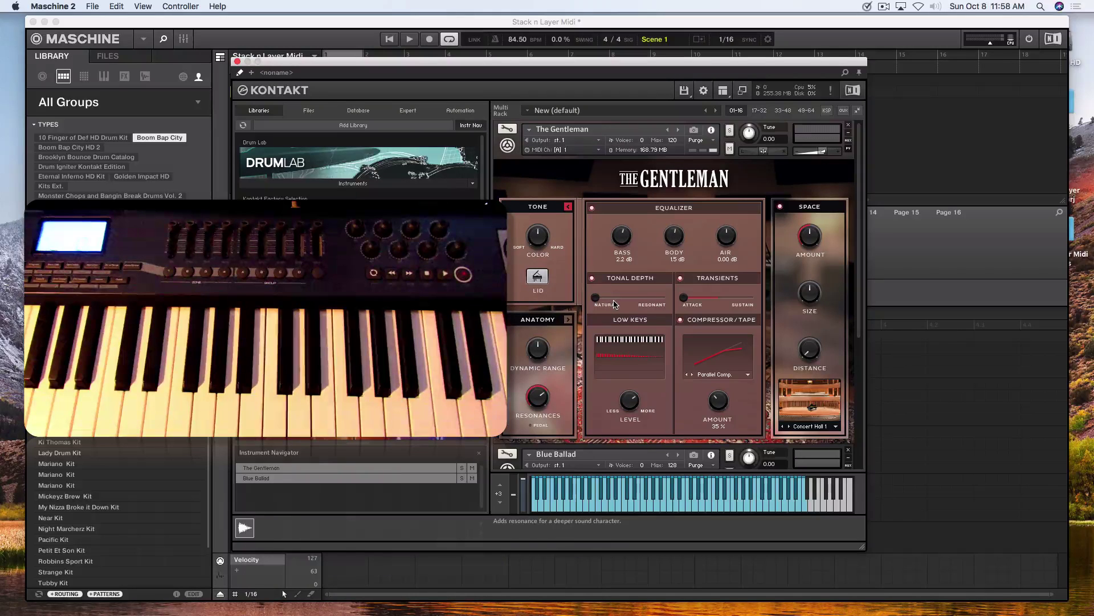
Set The Gentleman's MIDI channel to Port A, channel 2
left_click(598, 150)
mouse_move(625, 170)
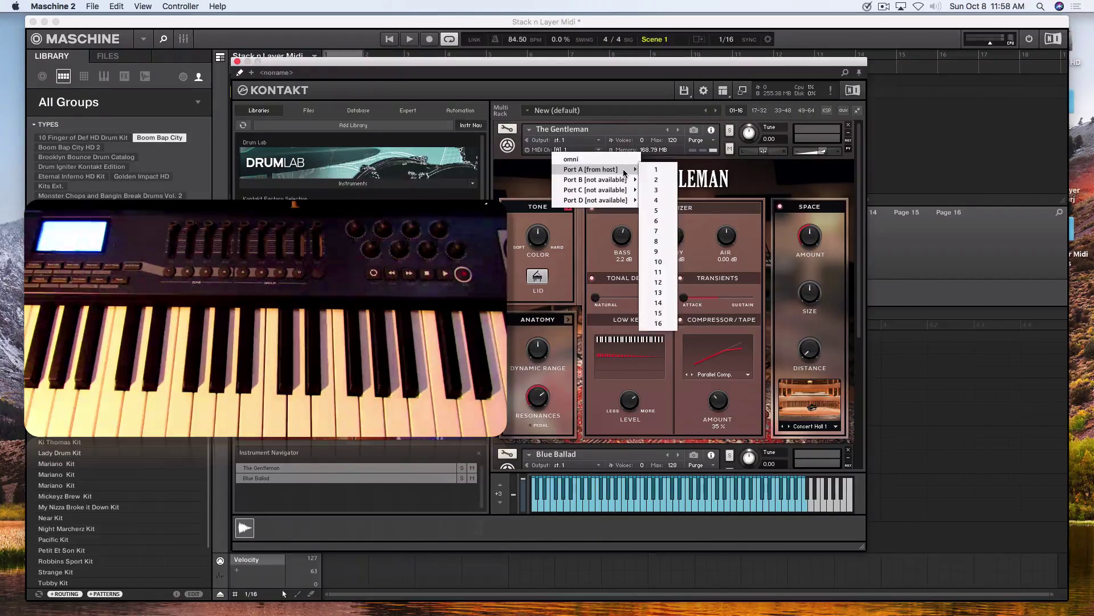
left_click(668, 179)
Set Blue Ballad's MIDI channel to Port A, channel 1, and raise that instrument's volume
scroll(733, 336, "down", 4)
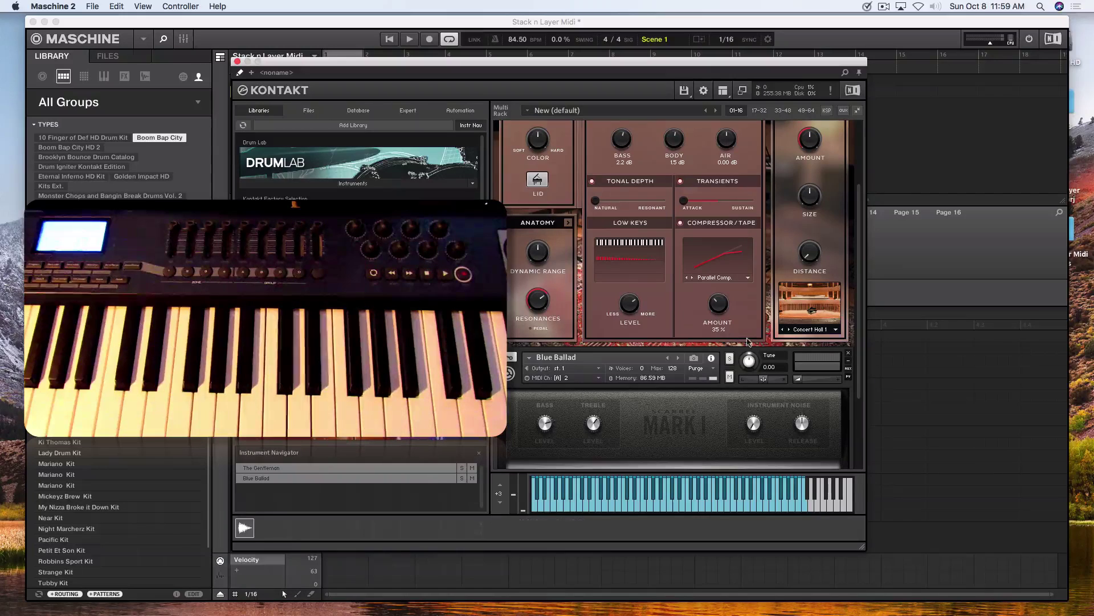
left_click(598, 382)
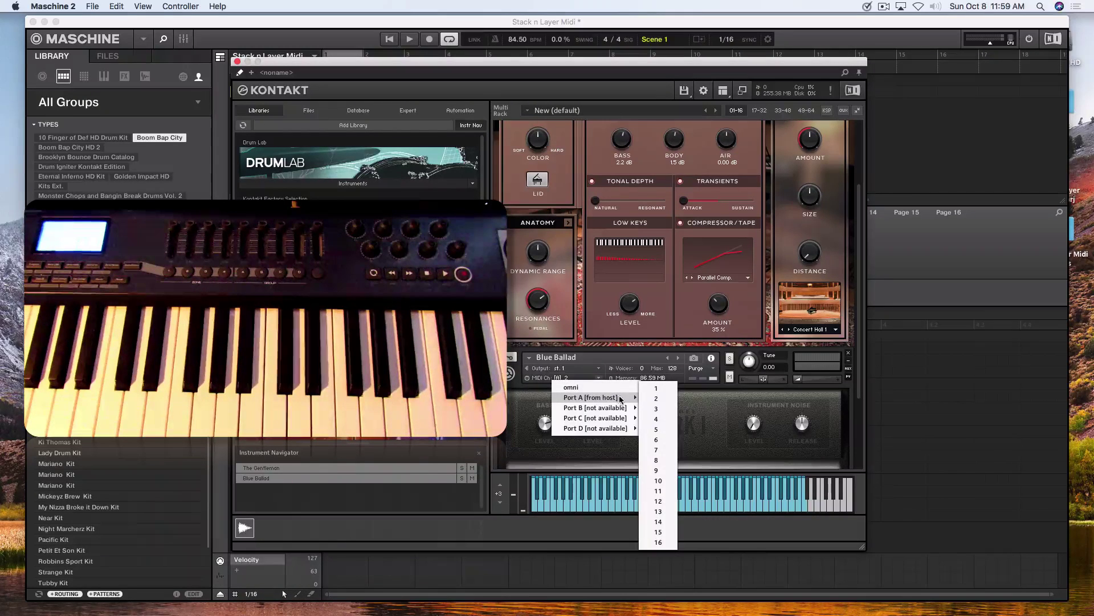
left_click(655, 389)
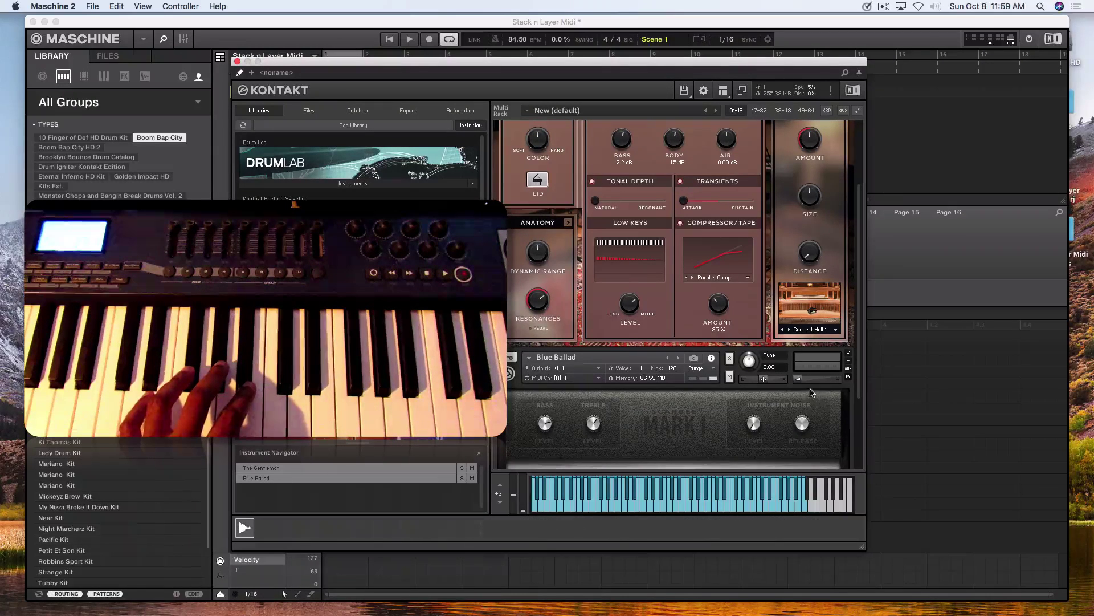
left_click_drag(801, 382, 823, 381)
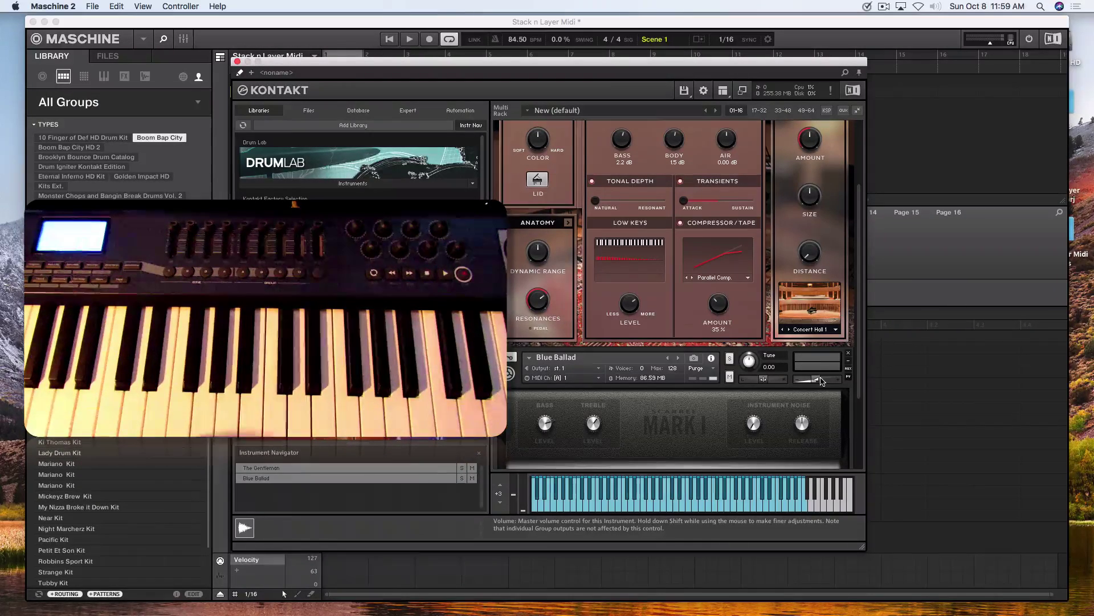
Set The Gentleman's MIDI channel to Port A, channel 1, to layer it with Blue Ballad
scroll(637, 349, "up", 5)
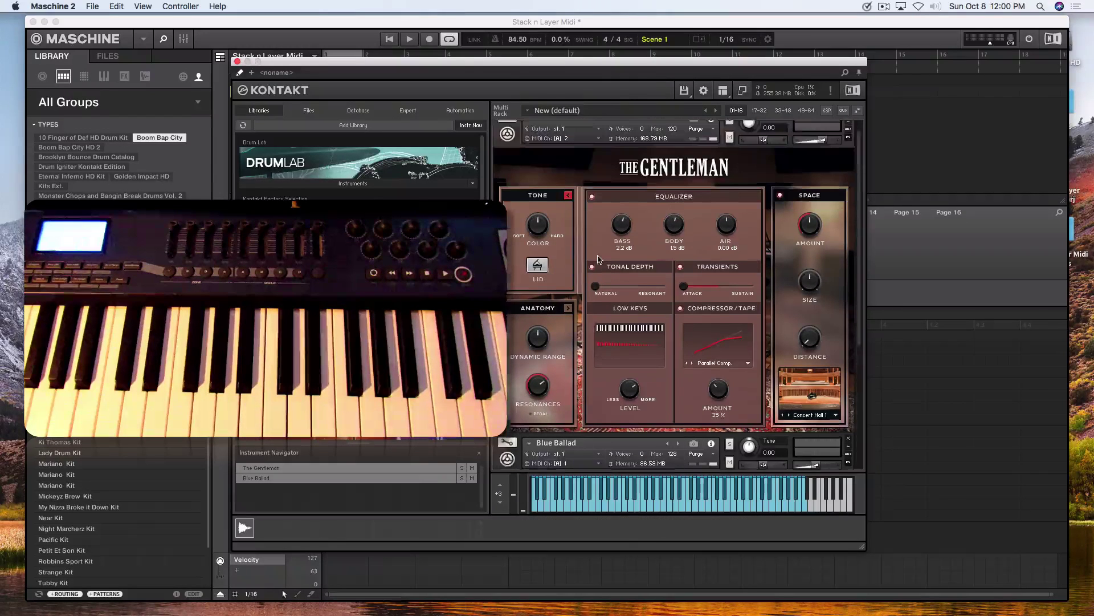
left_click(597, 153)
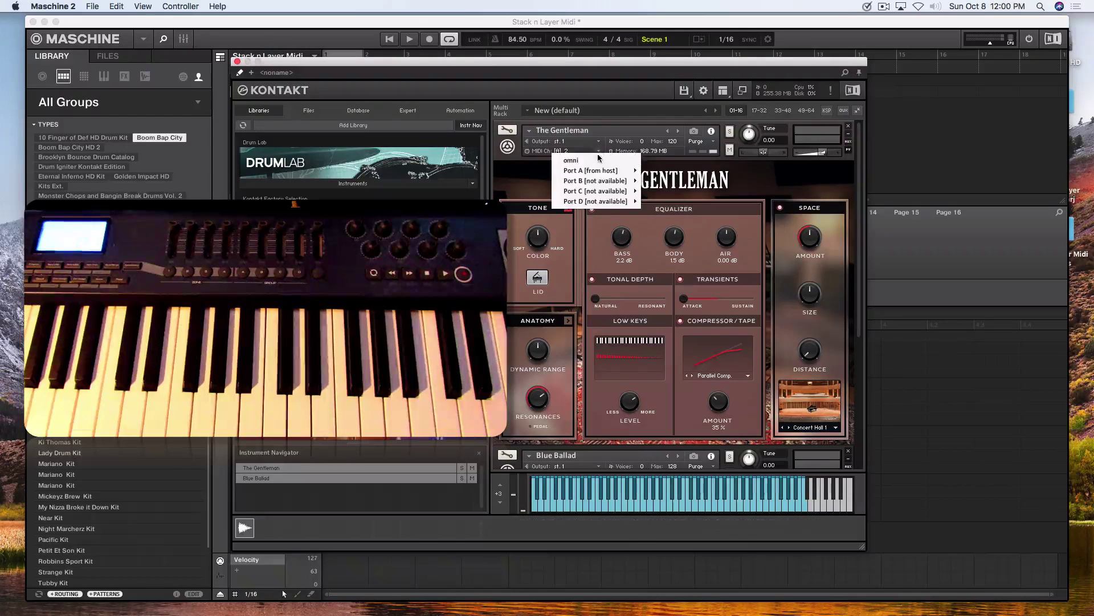
mouse_move(608, 171)
left_click(655, 171)
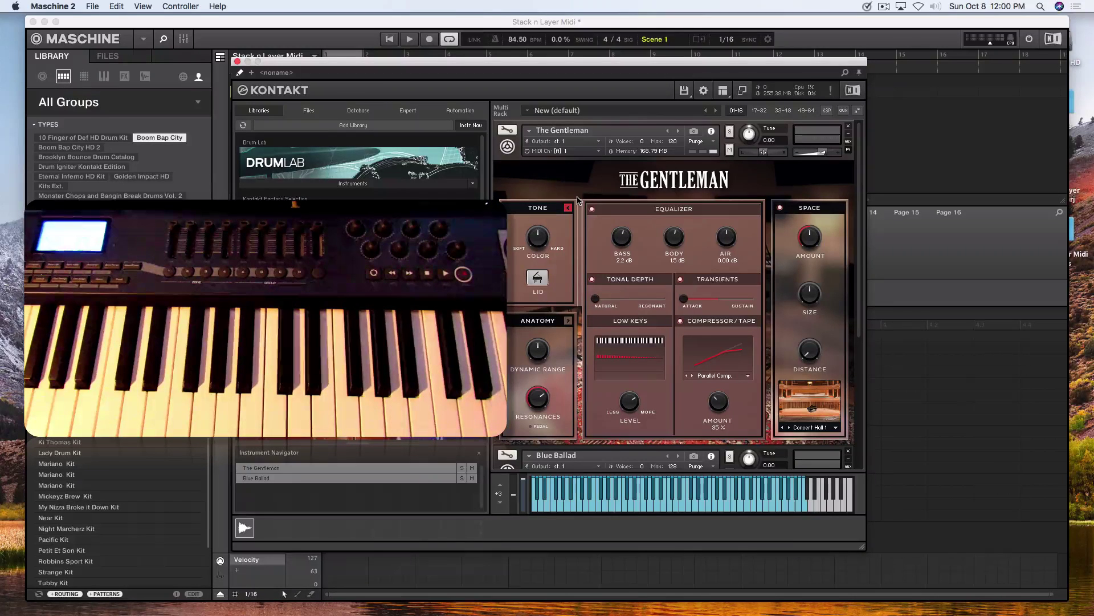
Adjust Blue Ballad's volume to balance it against The Gentleman in the layered sound
scroll(581, 231, "down", 2)
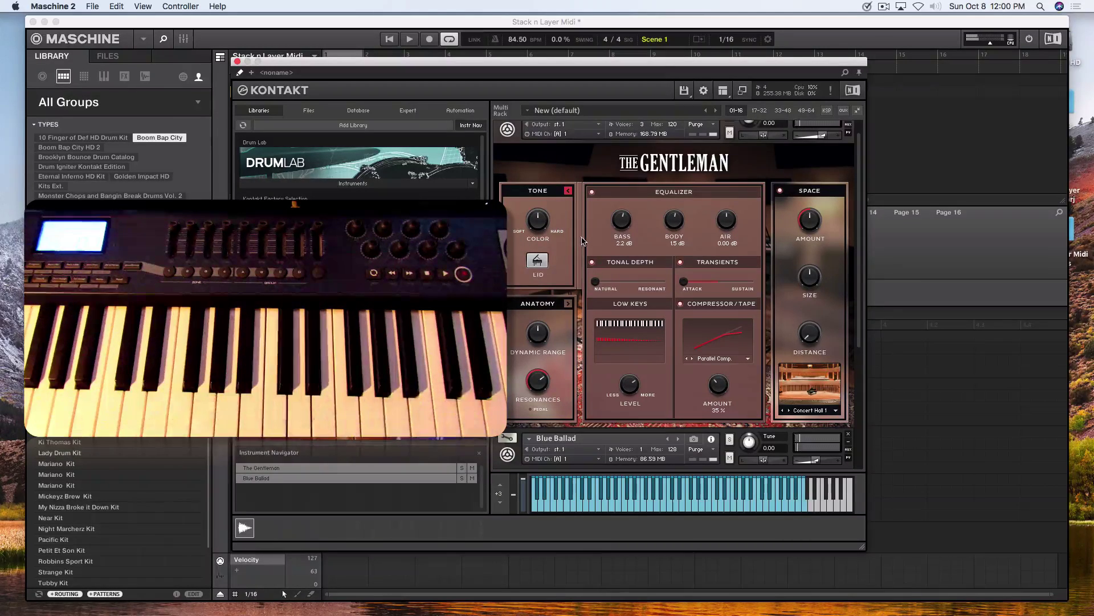
scroll(721, 350, "down", 5)
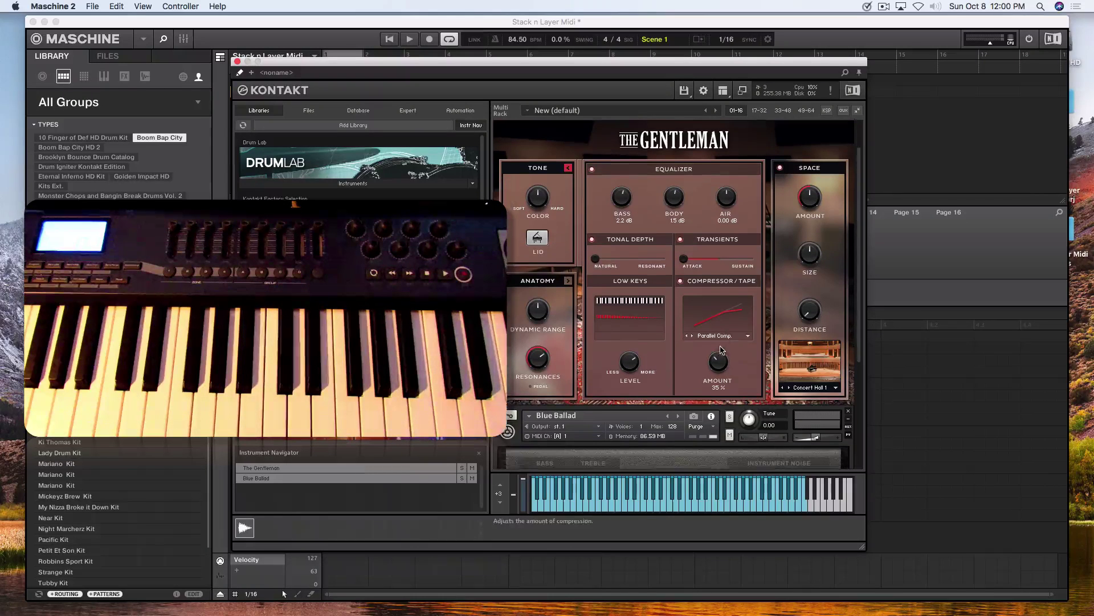
scroll(721, 350, "down", 1)
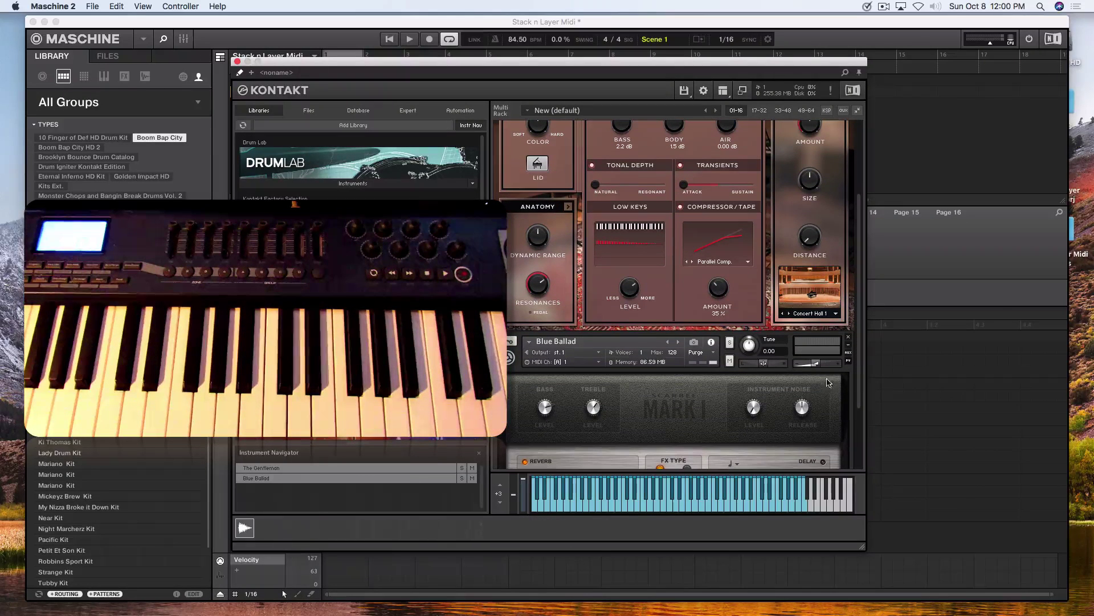
left_click_drag(814, 363, 810, 368)
left_click_drag(809, 368, 810, 368)
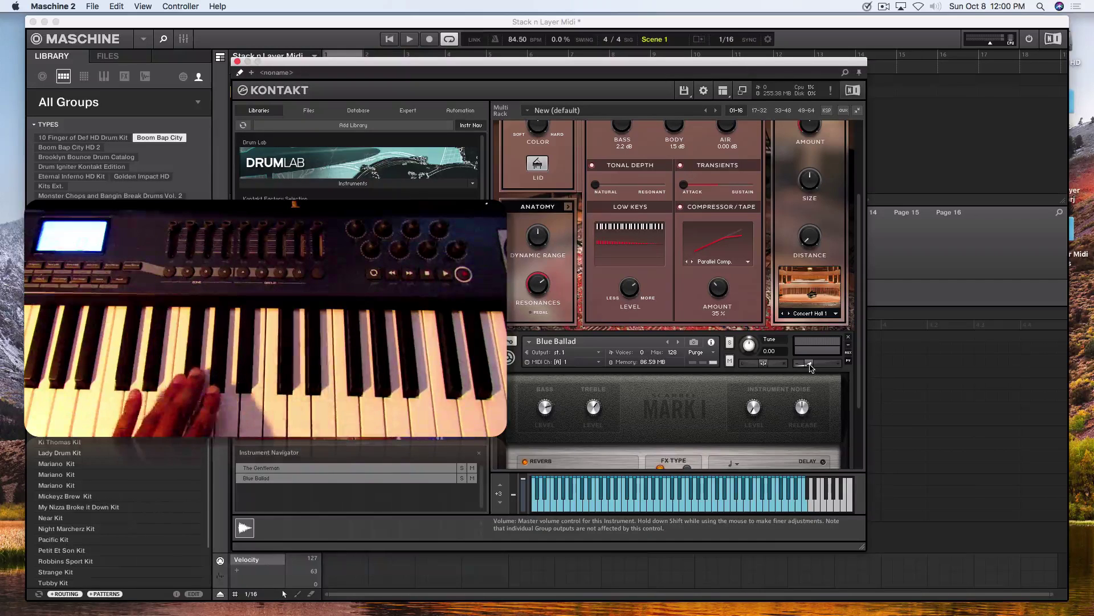
left_click_drag(810, 368, 795, 368)
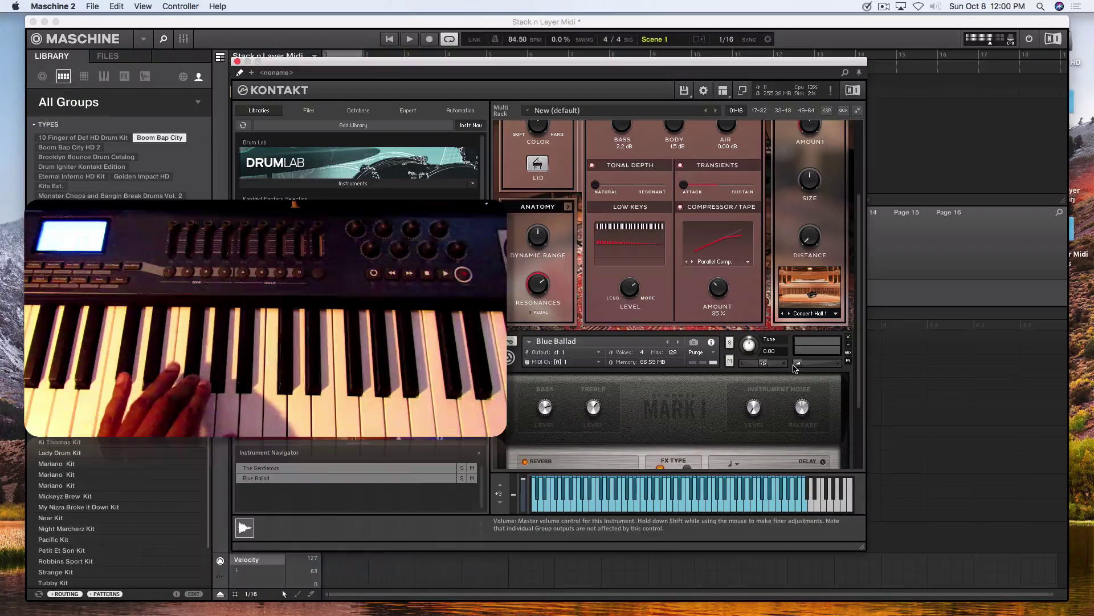
scroll(783, 354, "up", 5)
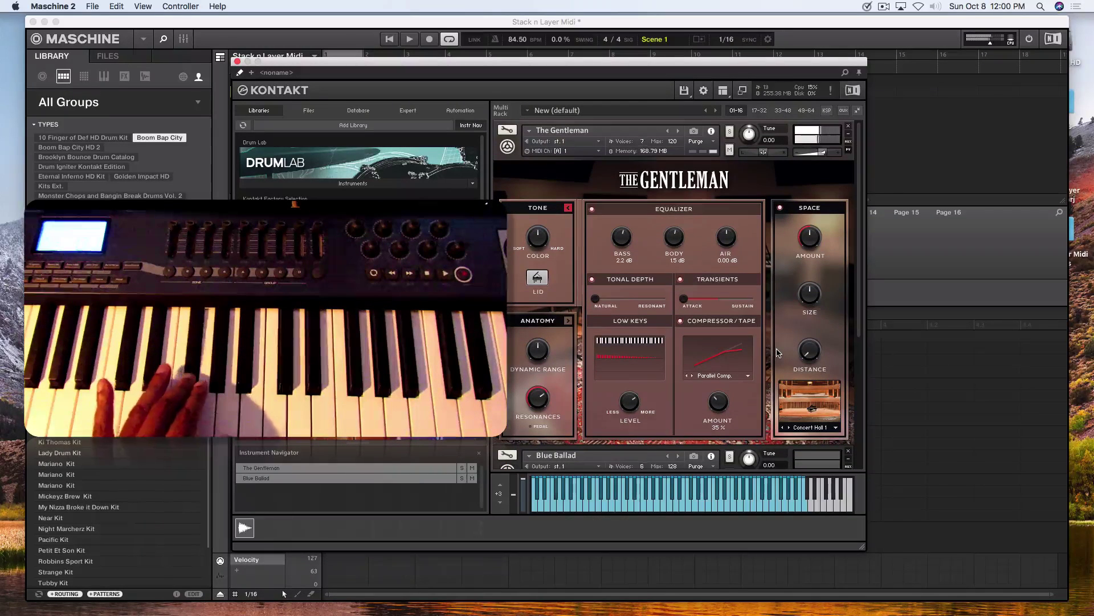
scroll(778, 352, "down", 3)
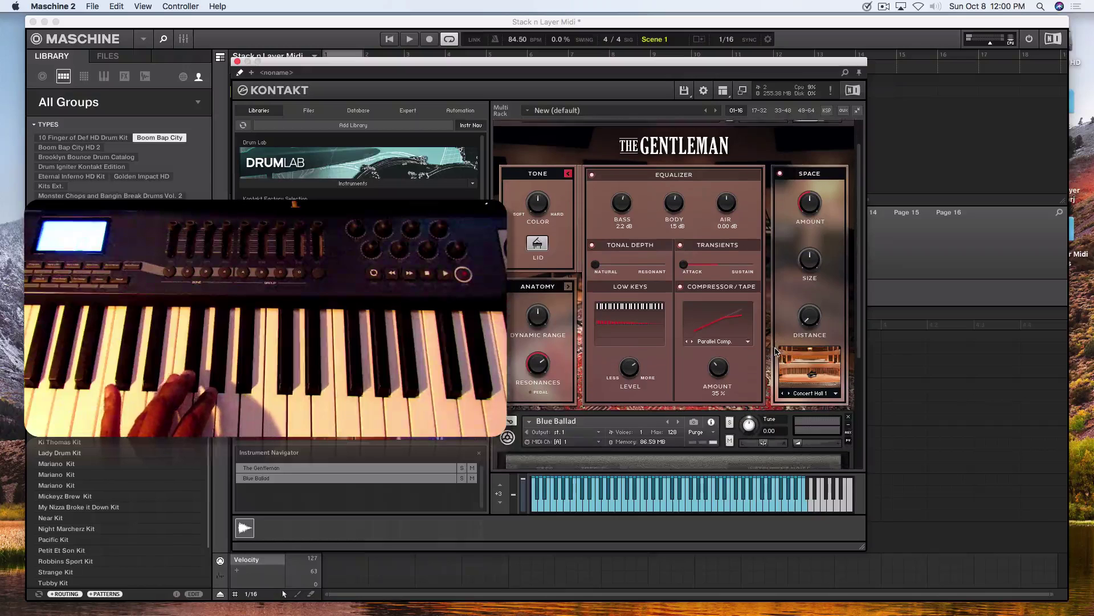
scroll(778, 351, "down", 1)
left_click_drag(798, 414, 806, 418)
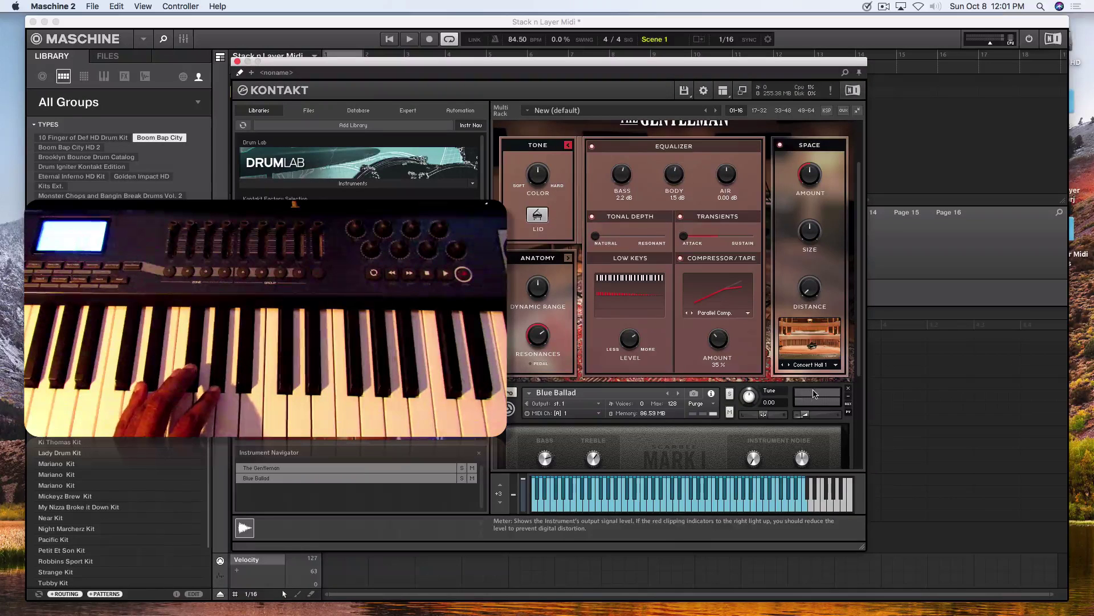
left_click(808, 414)
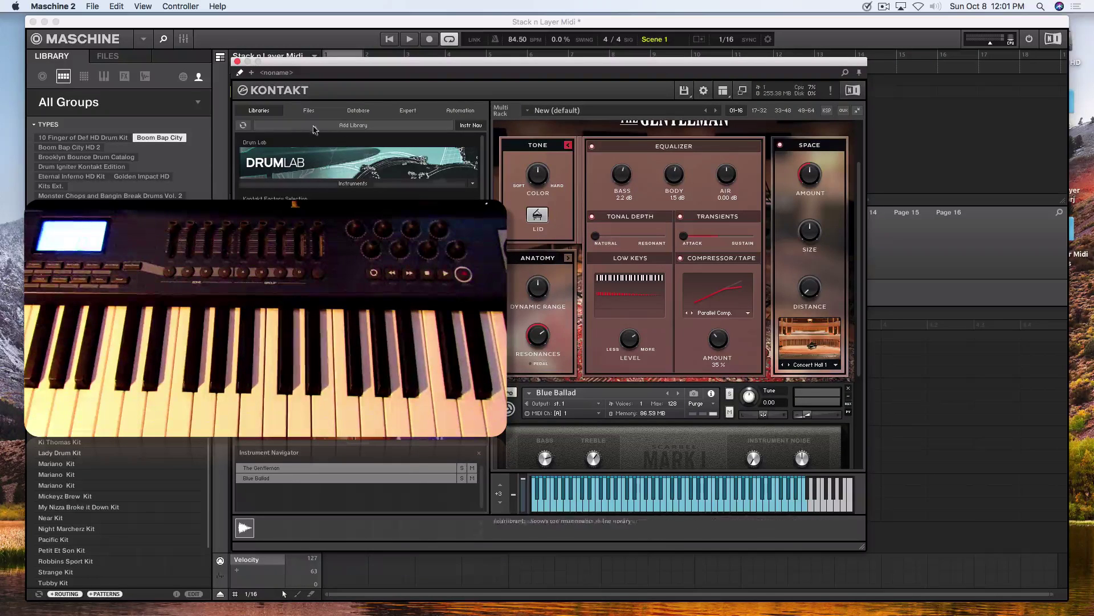
Close the Kontakt window, play the Dee Dee Kit group and return to Group B1 to audition the layered sound
left_click(236, 61)
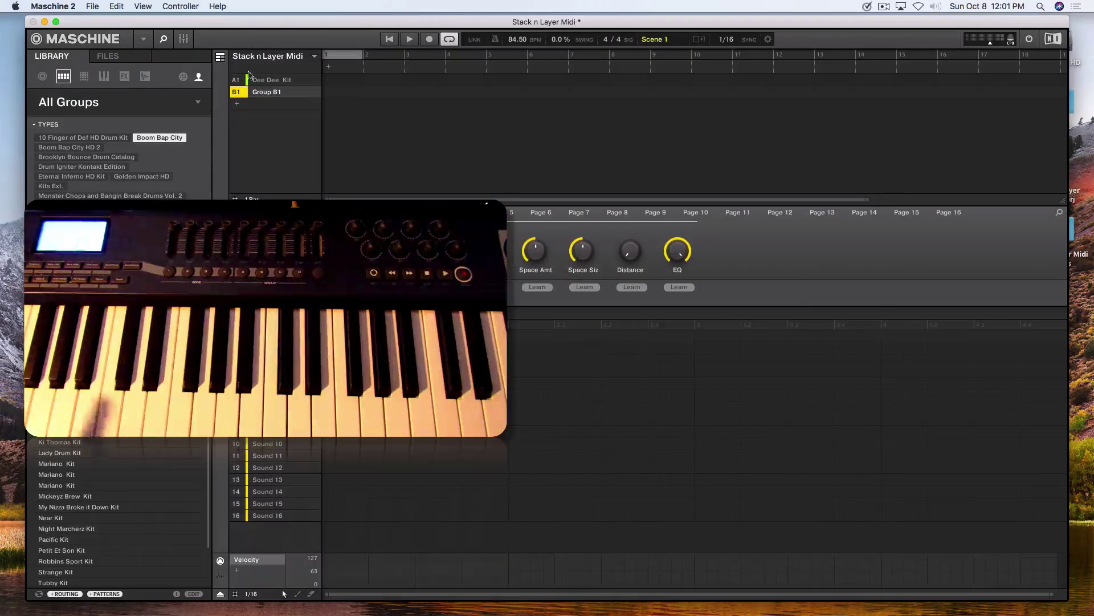
left_click(270, 82)
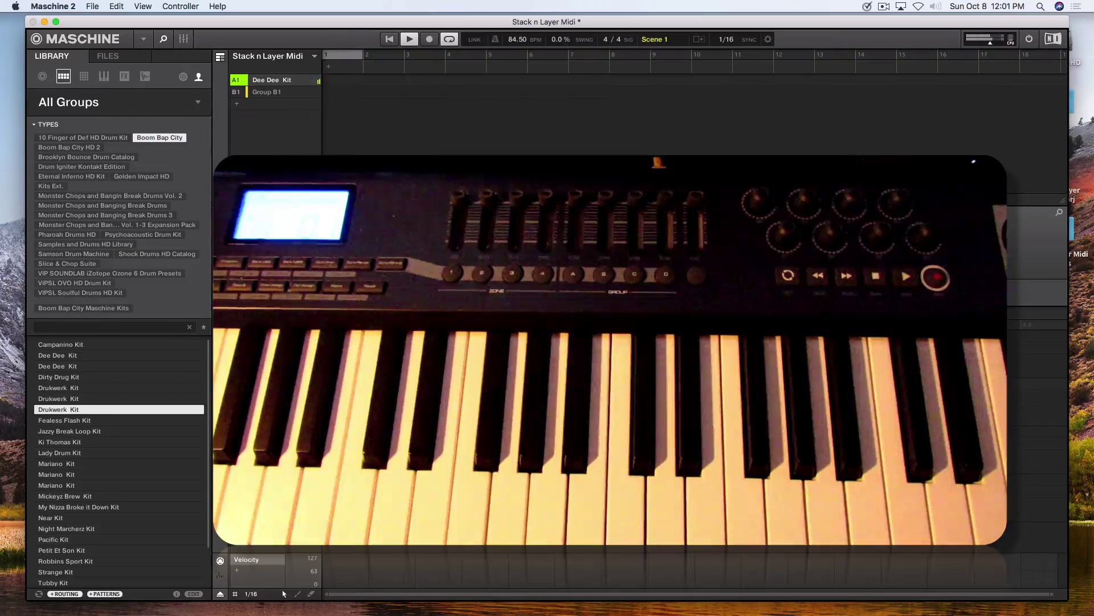
left_click(283, 93)
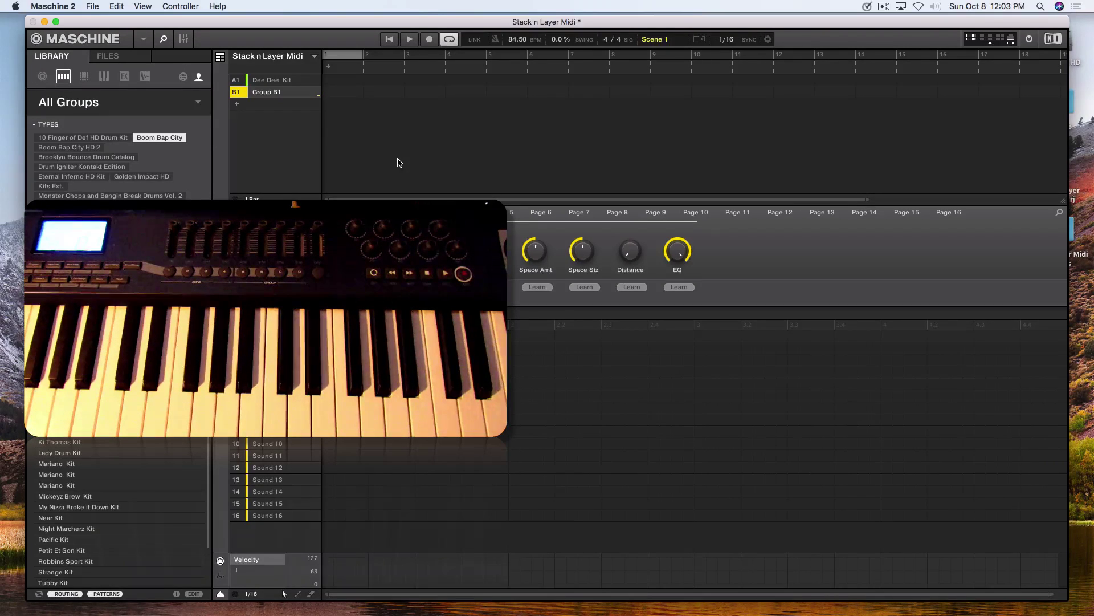
left_click(391, 39)
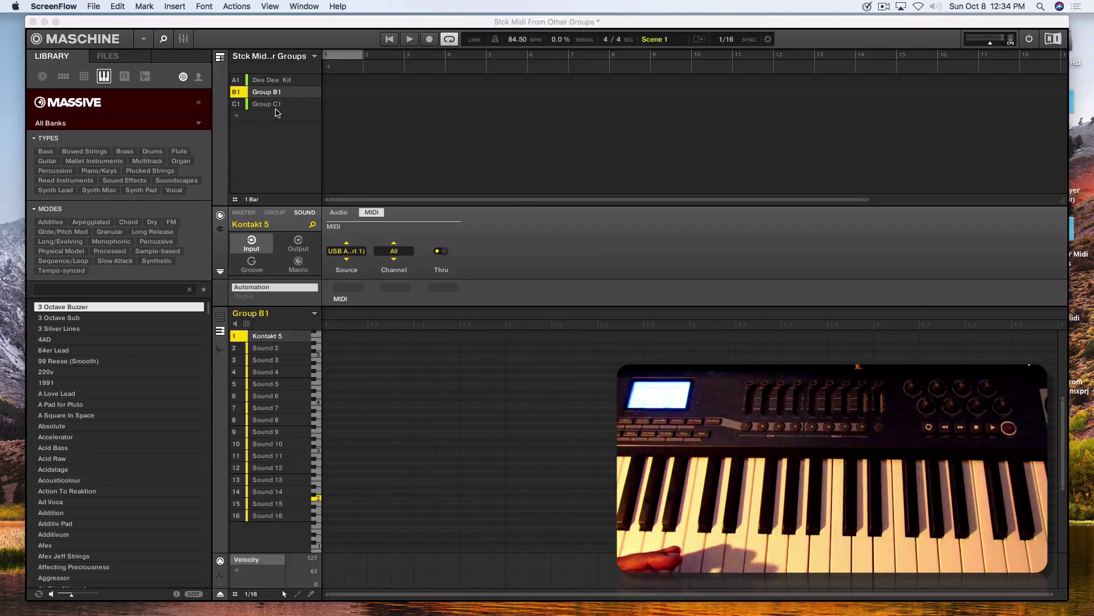
Show the sound's plug-ins, select Group C1, and view its CODEX Stereo instrument before closing the plug-in window
left_click(220, 229)
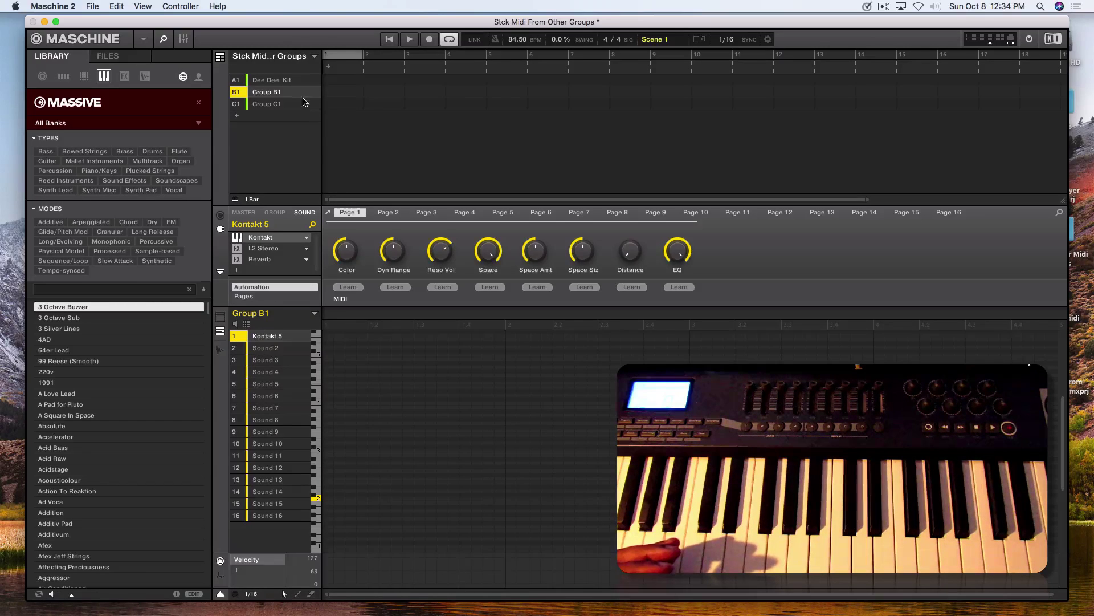
left_click(280, 106)
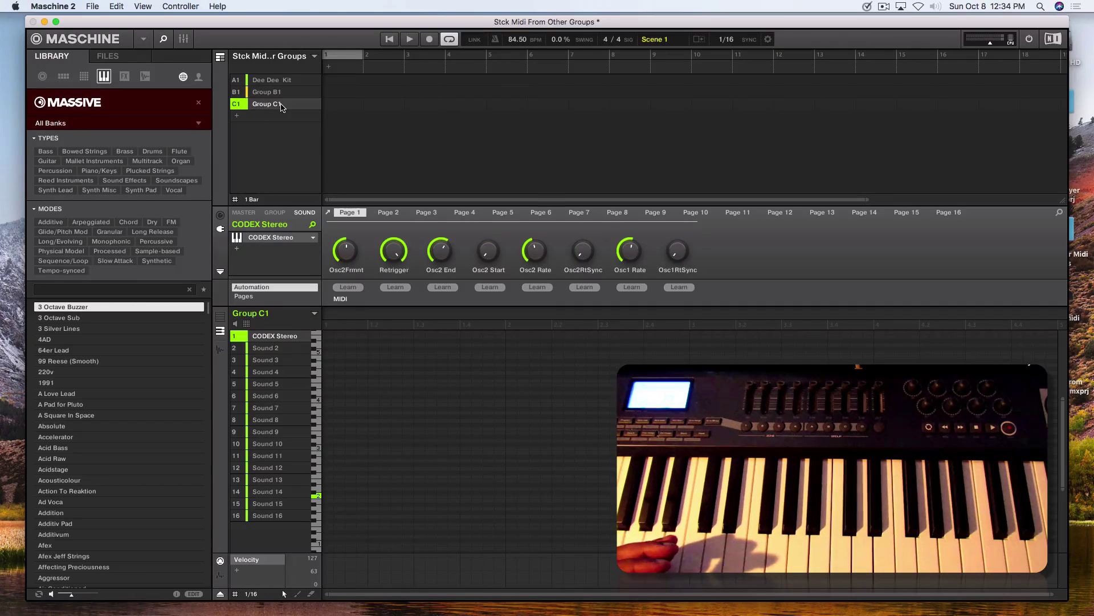
left_click(273, 241)
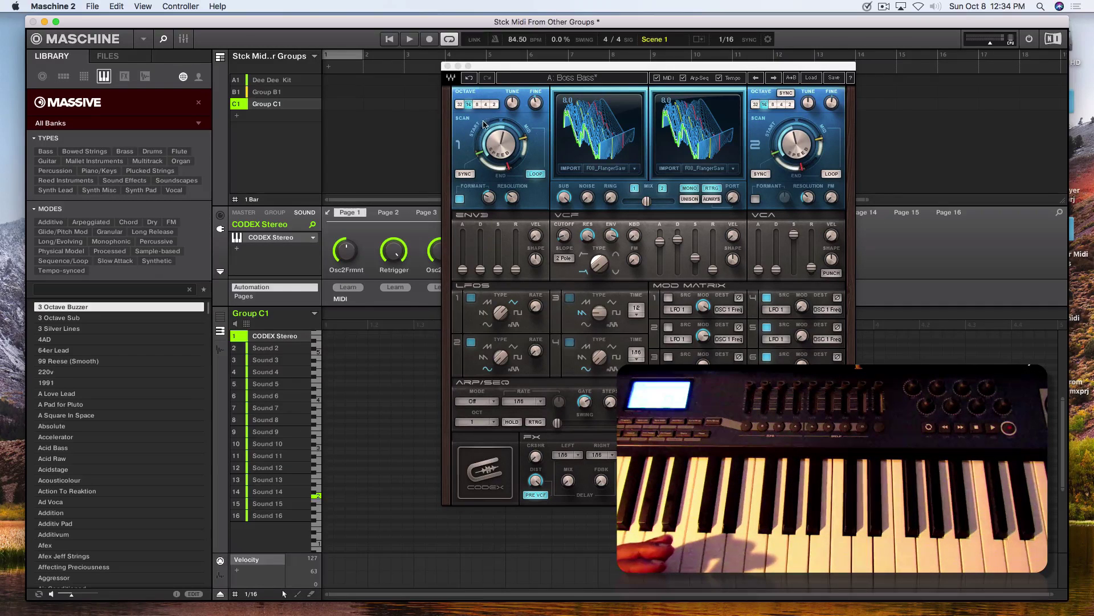
left_click(448, 67)
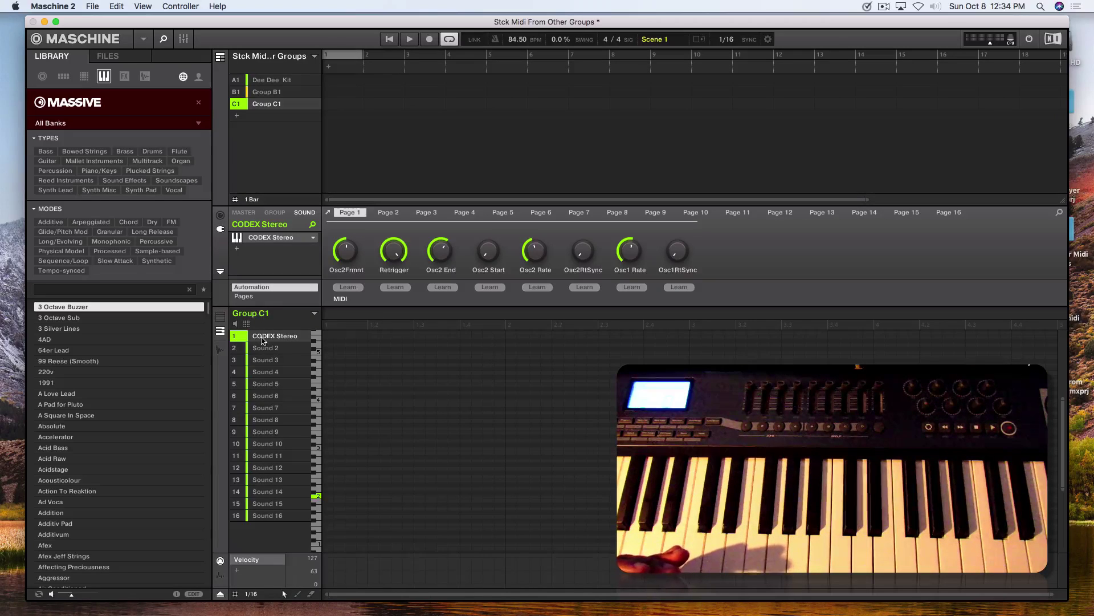
Check the MIDI input source options for the Kontakt 5 sound in Group B1, keeping USB Axiom 61 (Port 1)
left_click(288, 97)
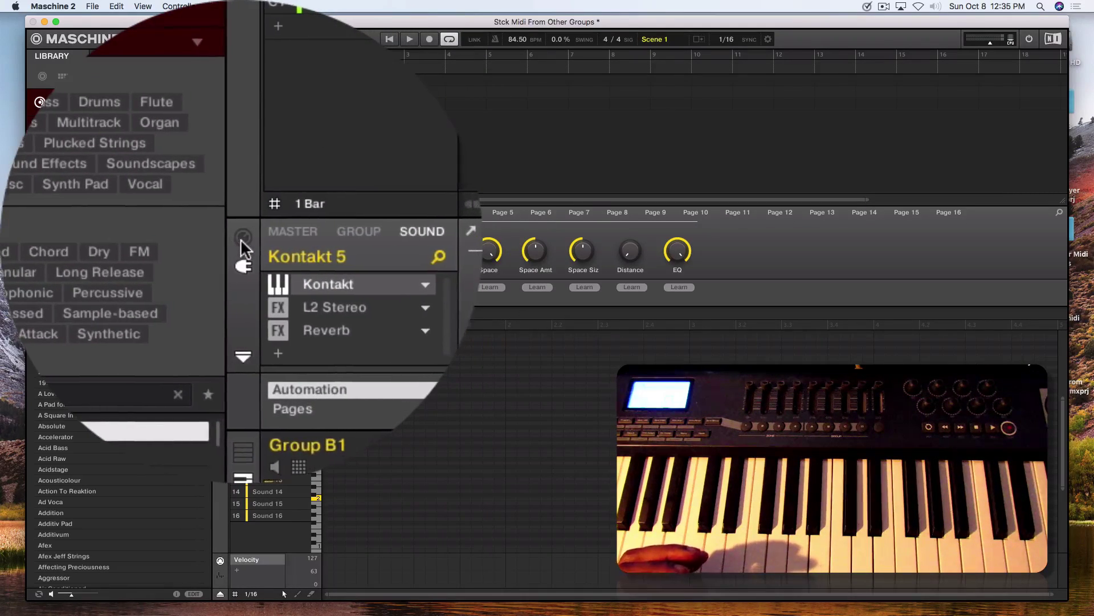
left_click(240, 238)
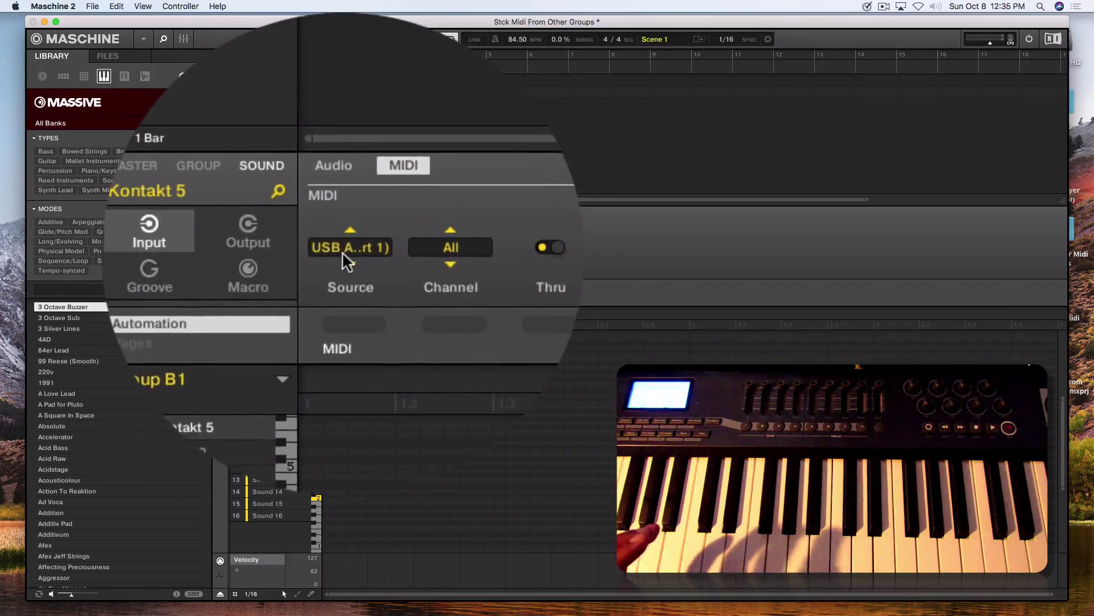
left_click(343, 251)
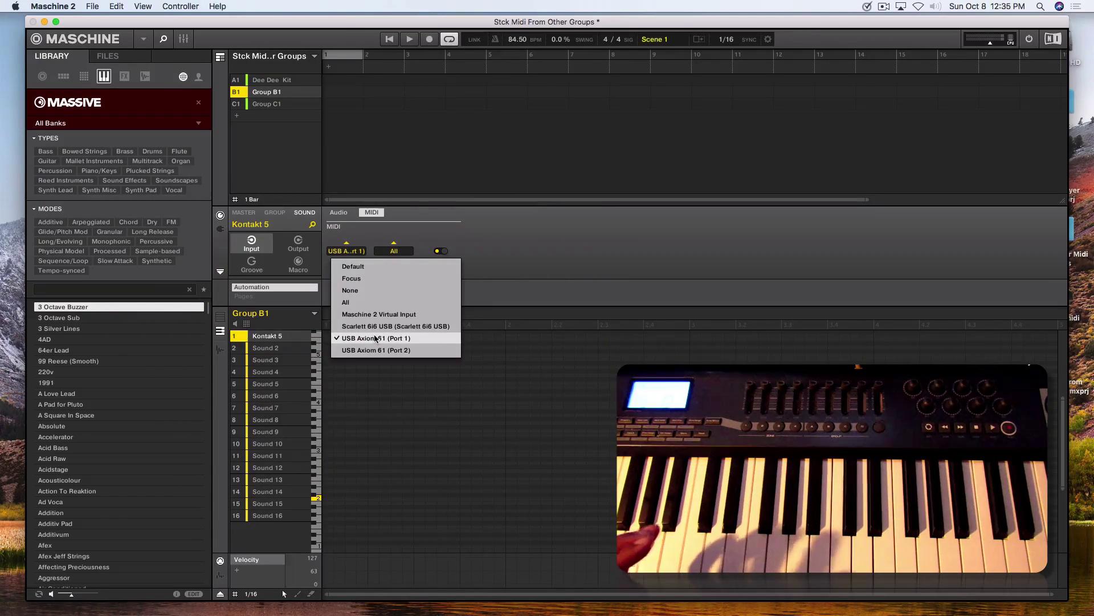
left_click(413, 223)
Check the MIDI input source options for the CODEX Stereo sound in Group C1, keeping USB Axiom 61 (Port 1)
left_click(266, 104)
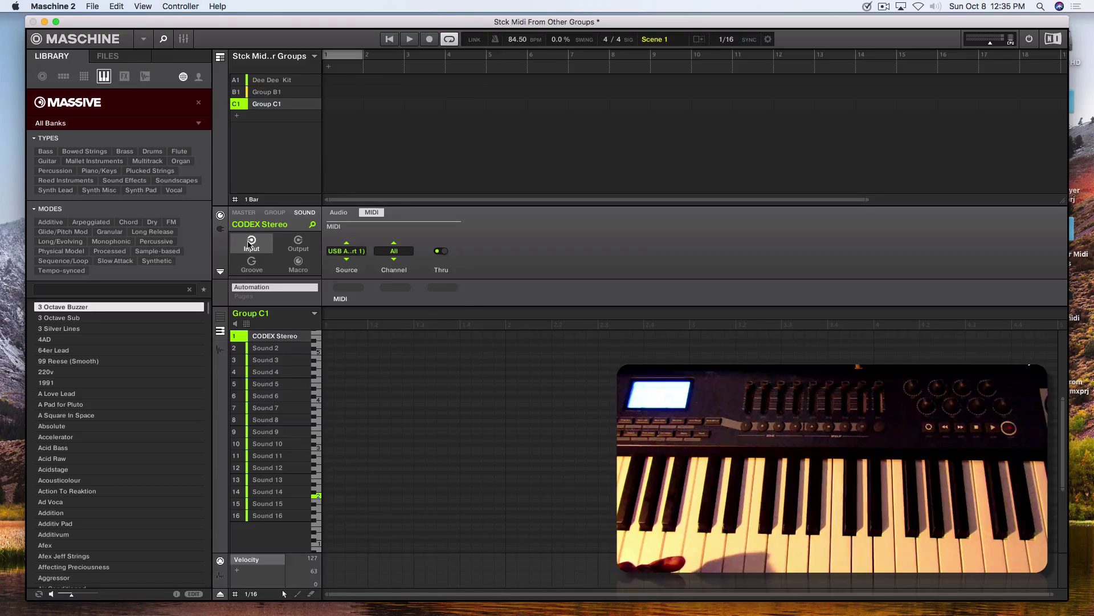
left_click(345, 254)
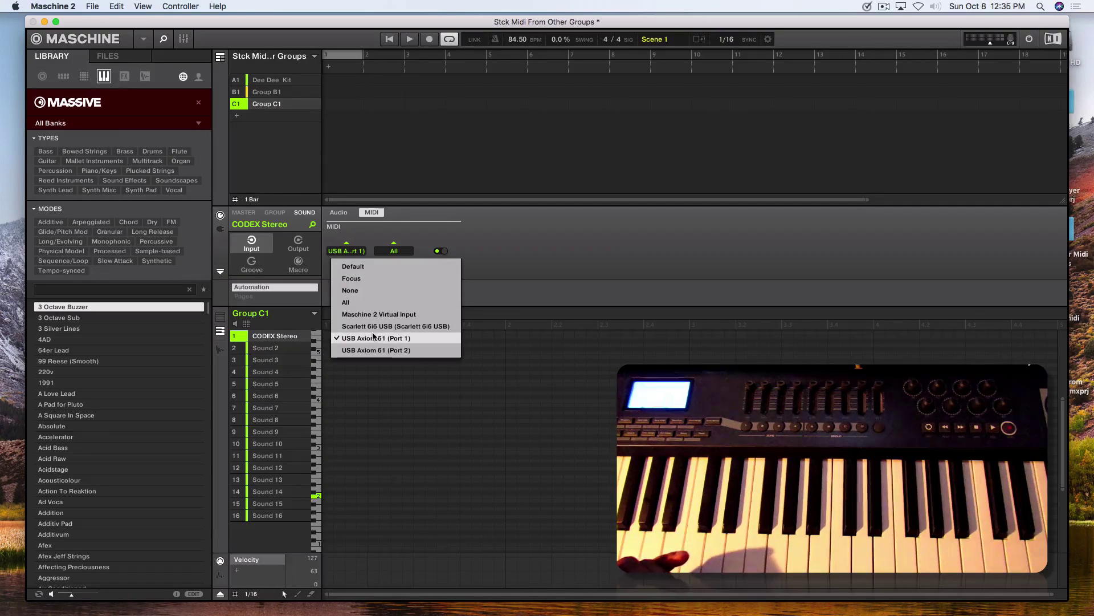
left_click(397, 227)
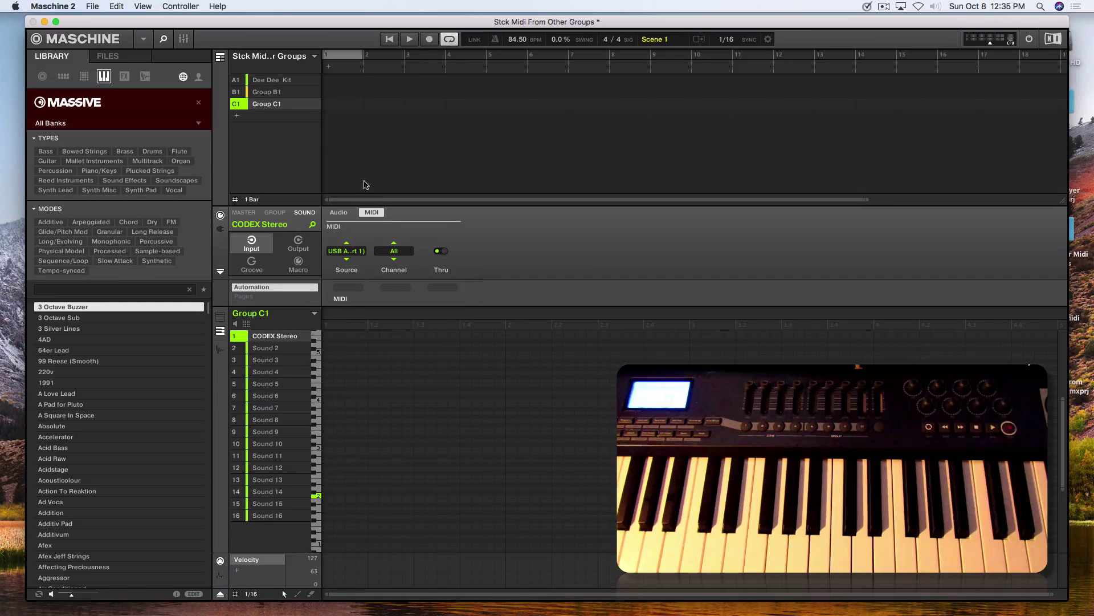
Alternate between Group B1 and Group C1 while playing the keyboard to audition the layered instruments, ending on Group B1
left_click(270, 94)
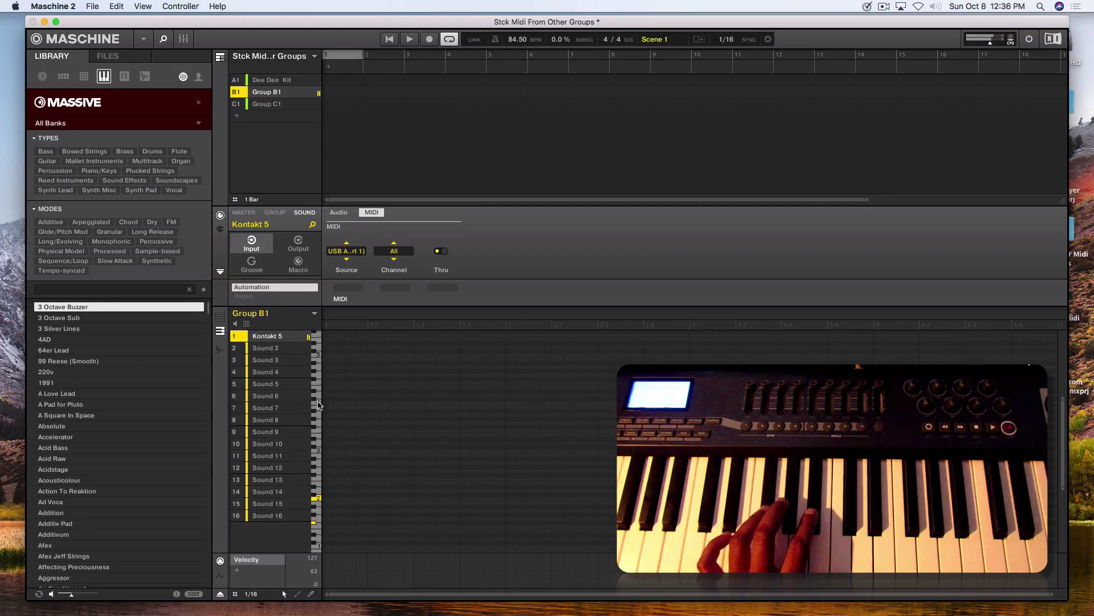
left_click(287, 104)
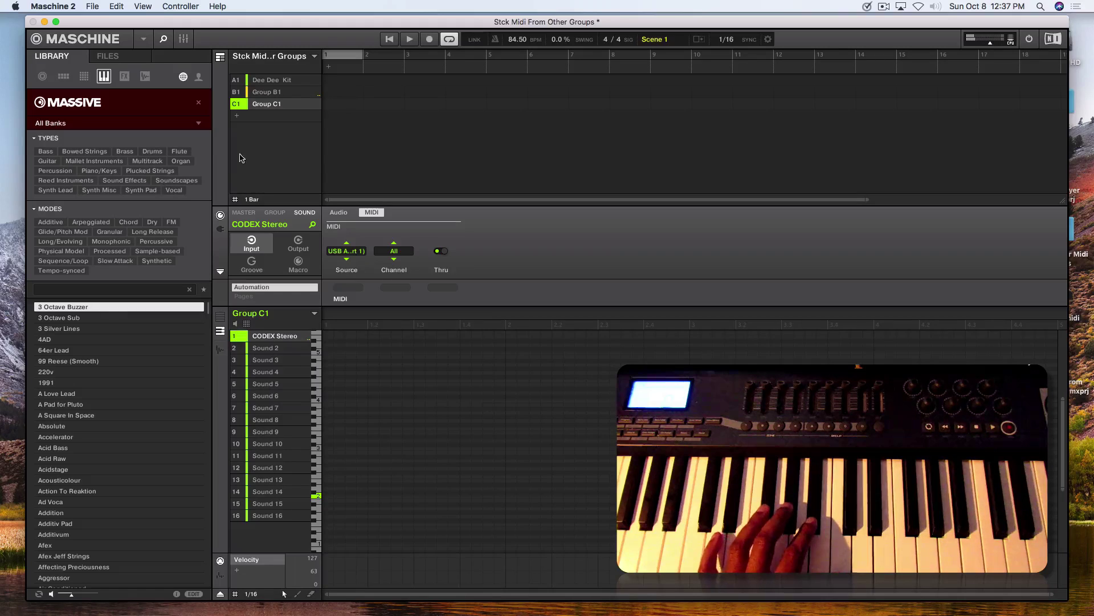
left_click(260, 94)
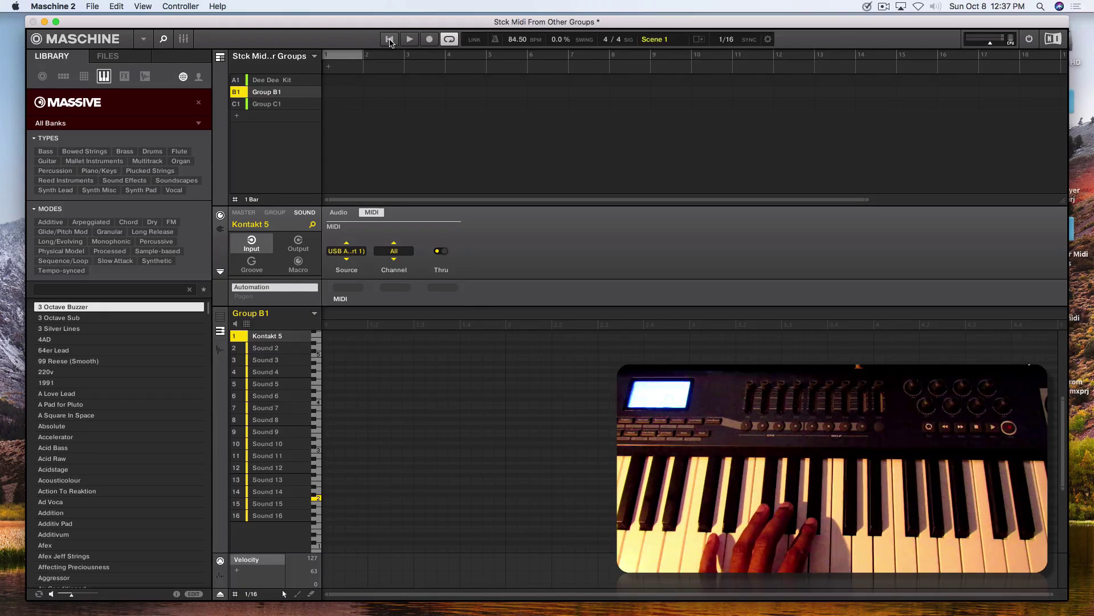
Record a short keyboard performance into the patterns of Groups B1 and C1, and stop recording and playback
left_click(429, 40)
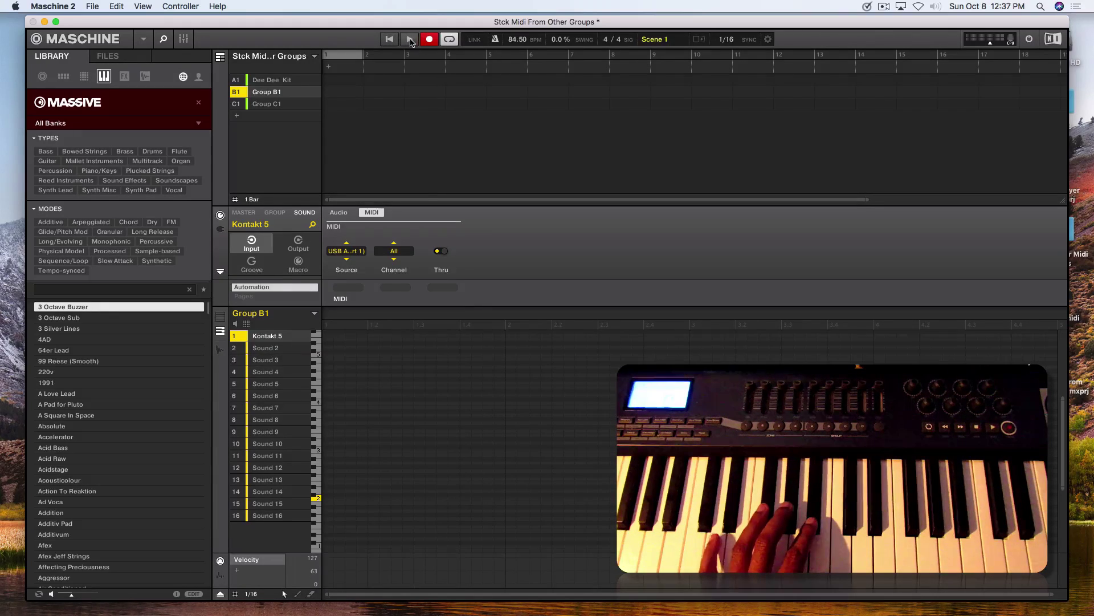
left_click(411, 39)
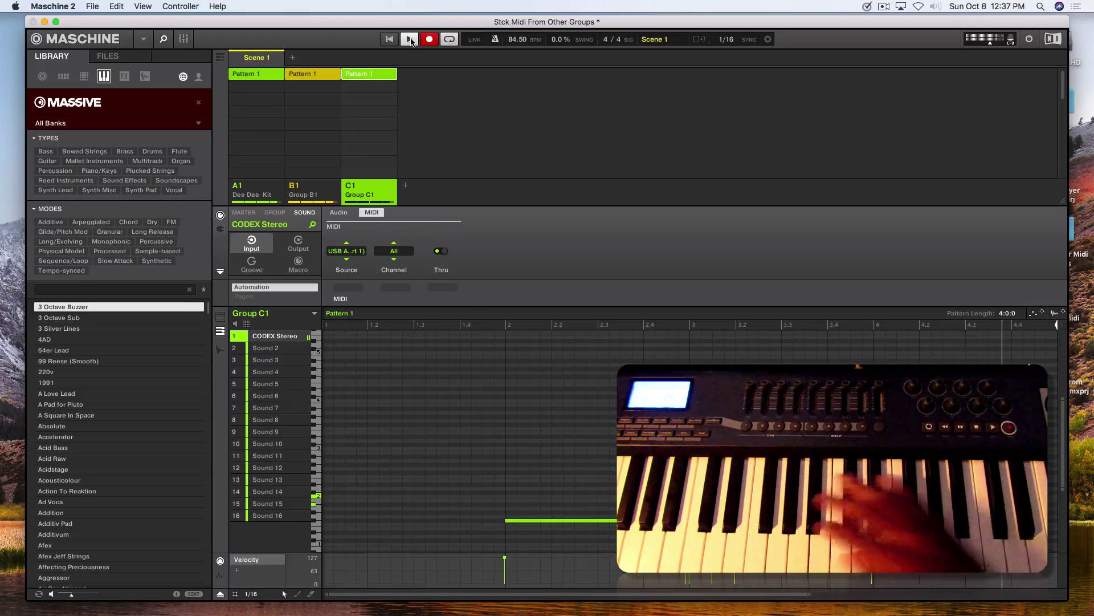
left_click(432, 41)
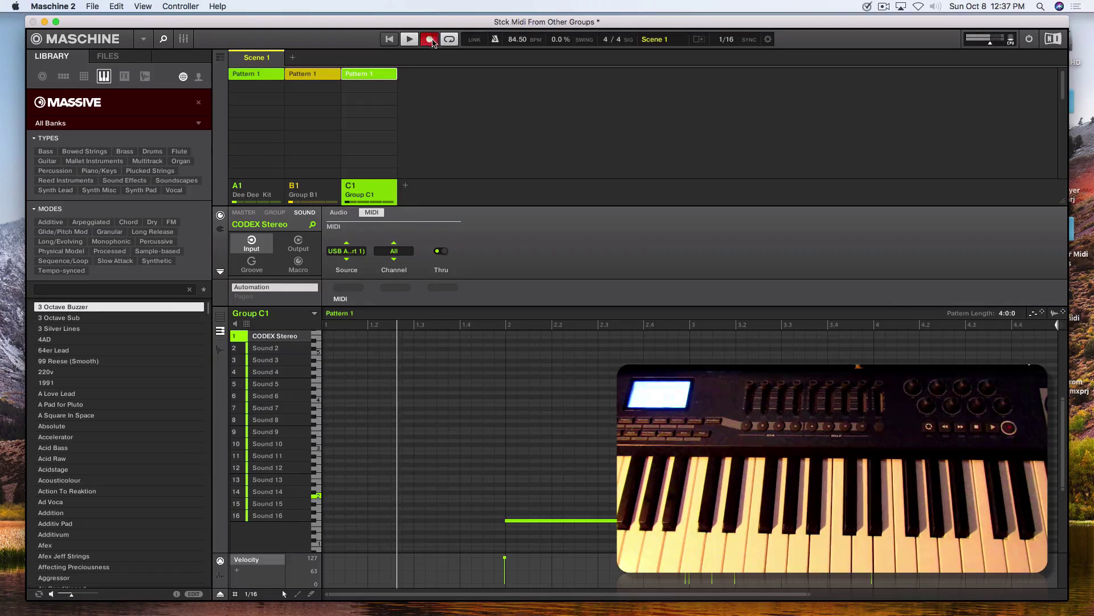
left_click(431, 41)
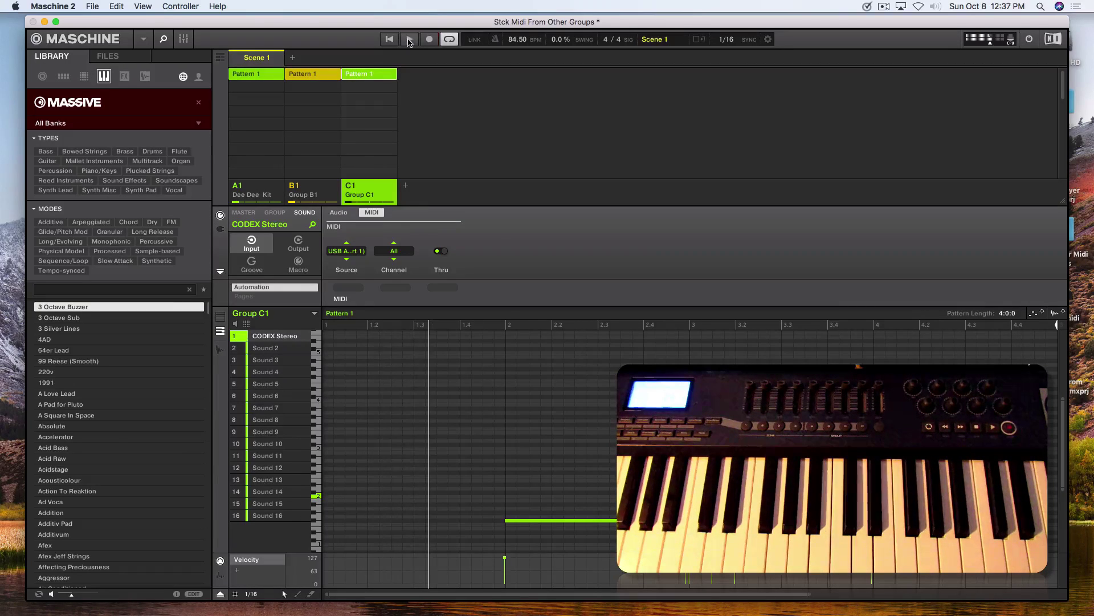
Mute the Dee Dee Kit group and leave Group B1 unmuted
left_click(237, 188)
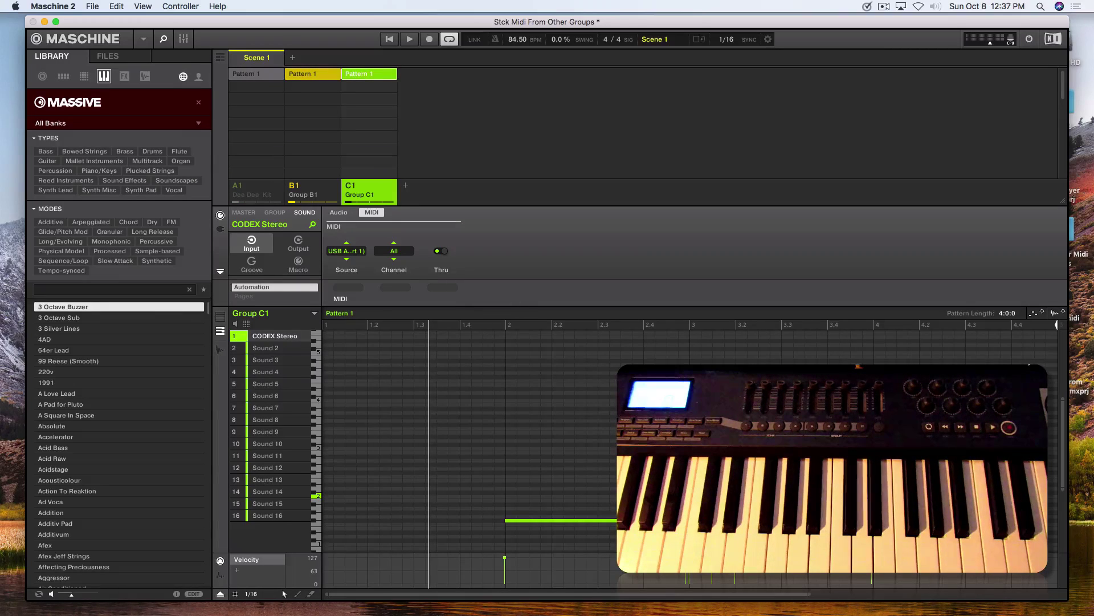
left_click(301, 188)
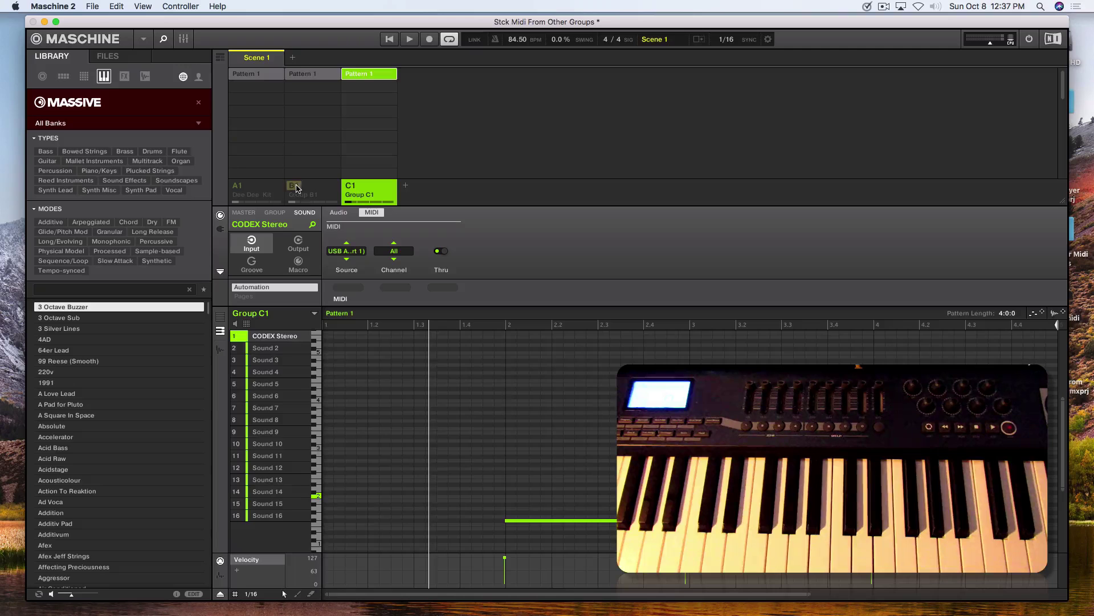
left_click(303, 189)
Delete the recorded notes from Group B1's Pattern 1
left_click(313, 194)
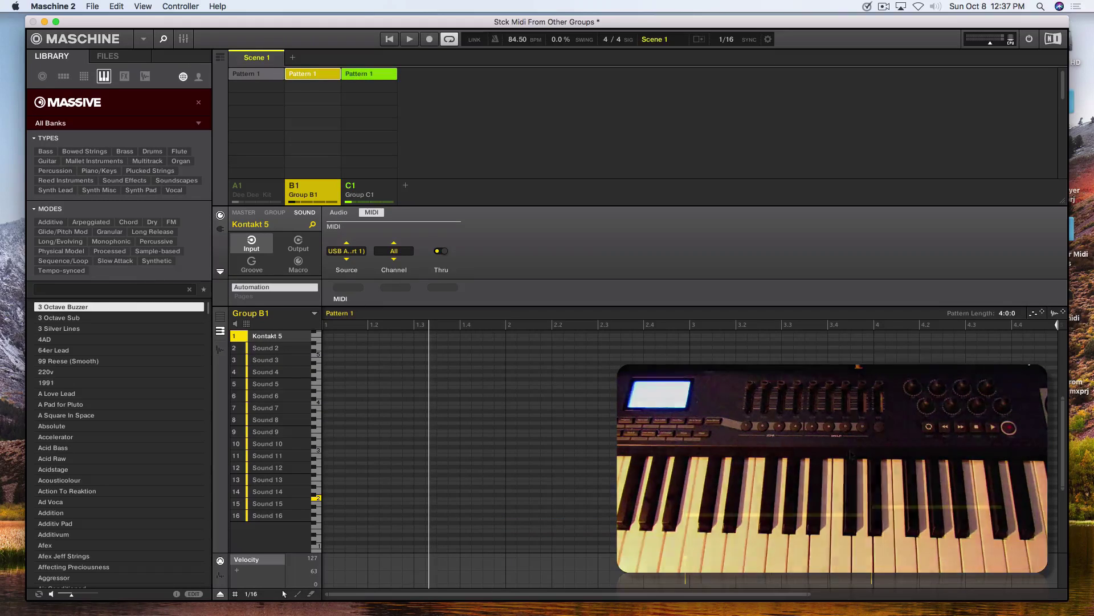
scroll(903, 515, "right", 1)
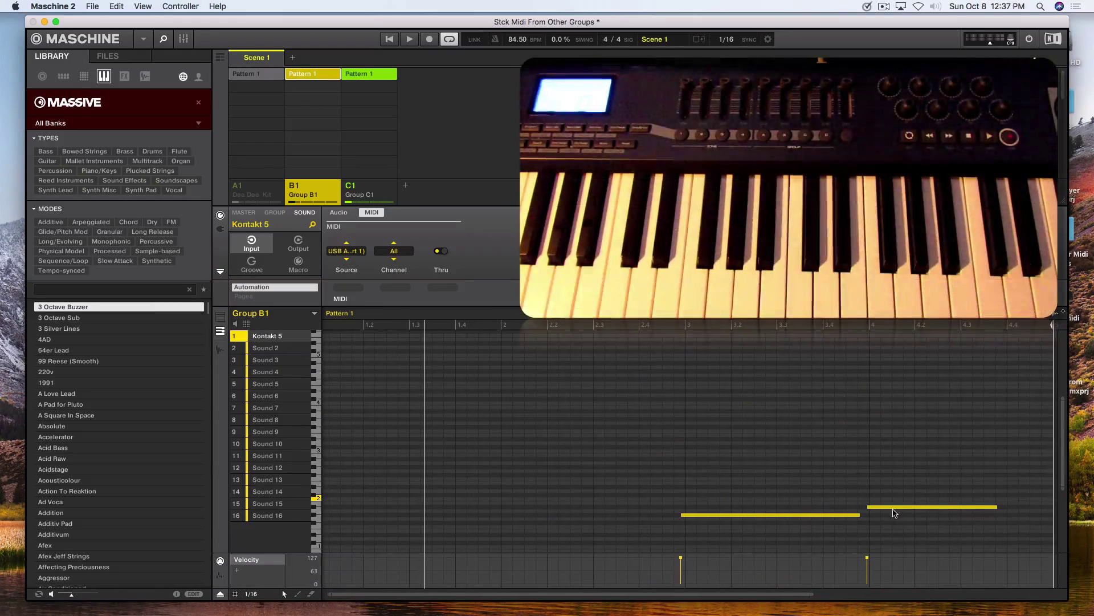
left_click_drag(811, 595, 946, 595)
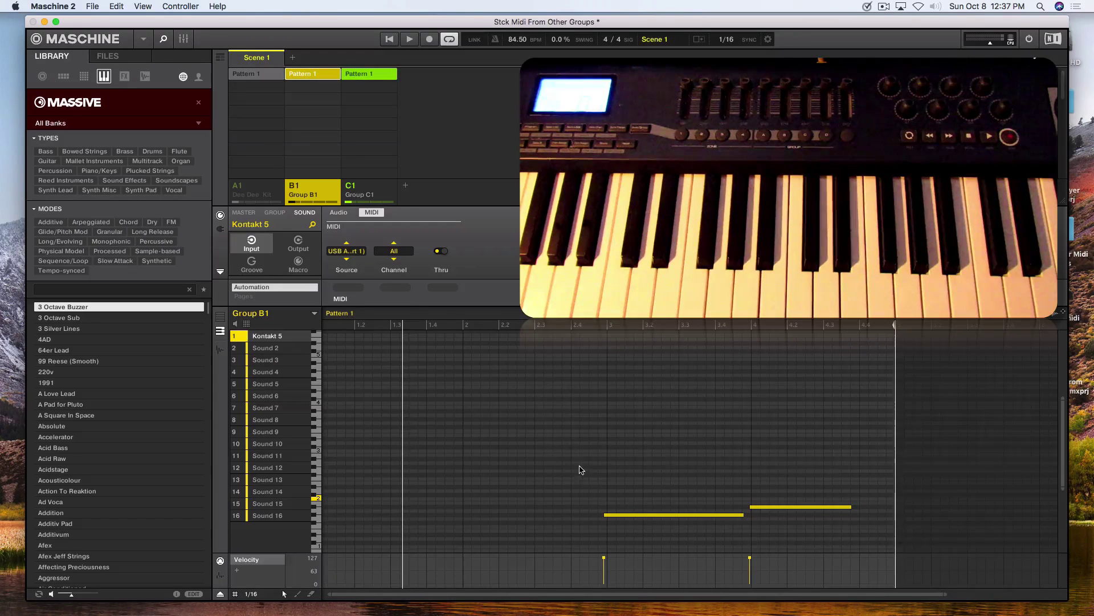
left_click_drag(684, 438, 774, 523)
key("Delete")
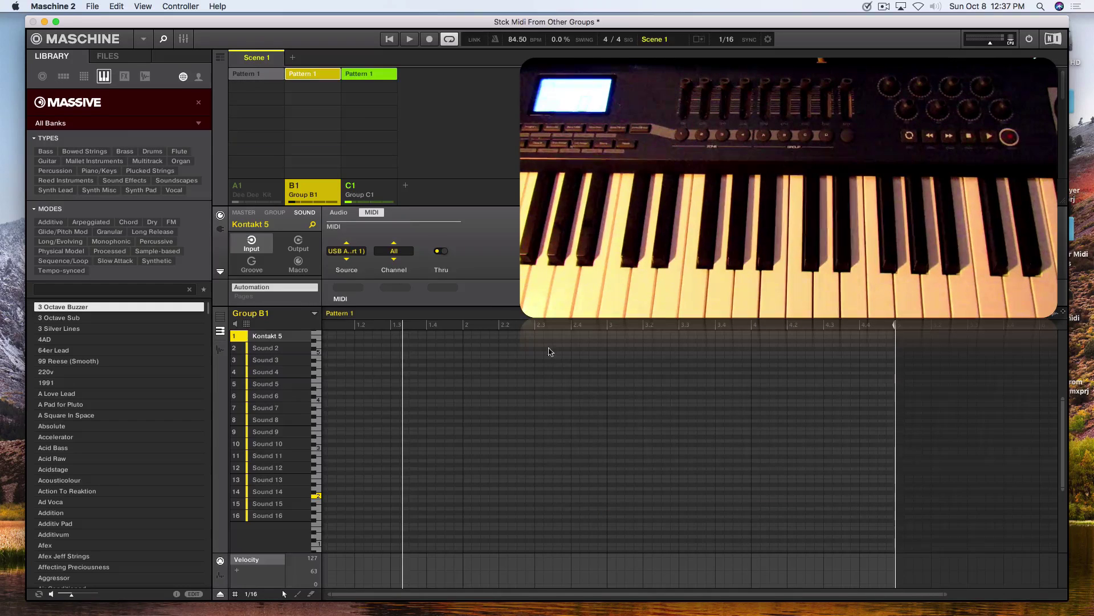
Delete the recorded notes from Group C1's Pattern 1
left_click(370, 191)
left_click_drag(561, 451, 787, 524)
key("Delete")
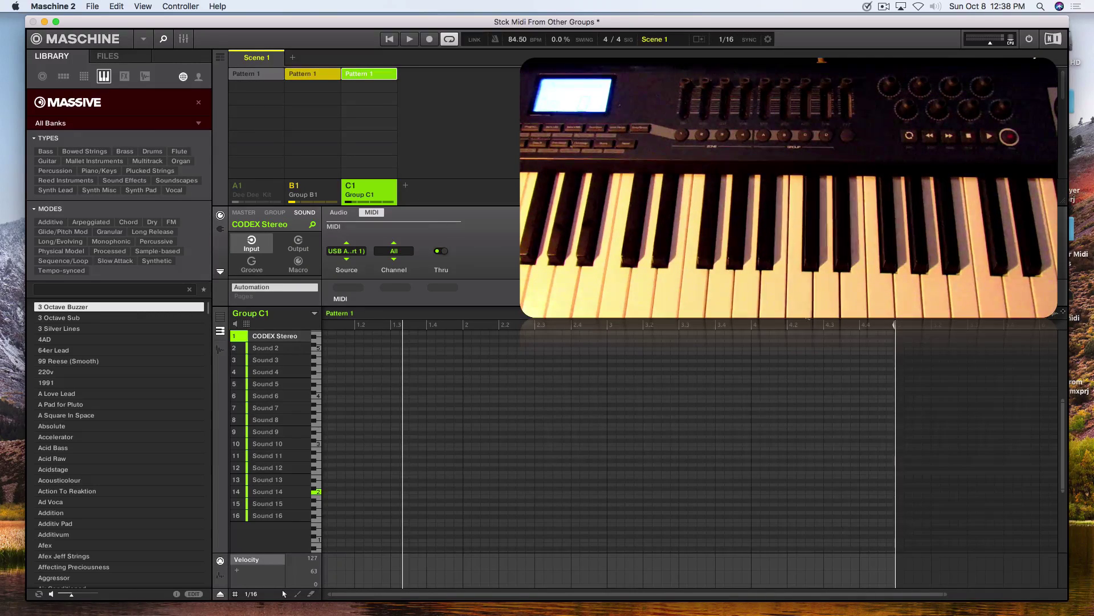
Shorten Pattern 1 to one bar in both Group C1 and Group B1
left_click_drag(895, 328, 611, 348)
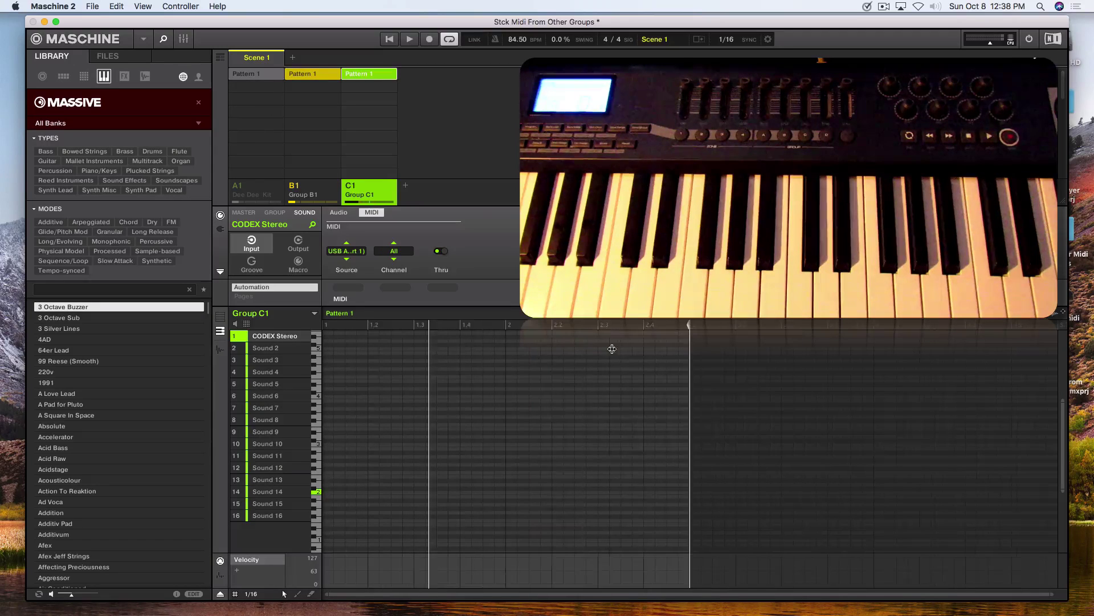
left_click(320, 190)
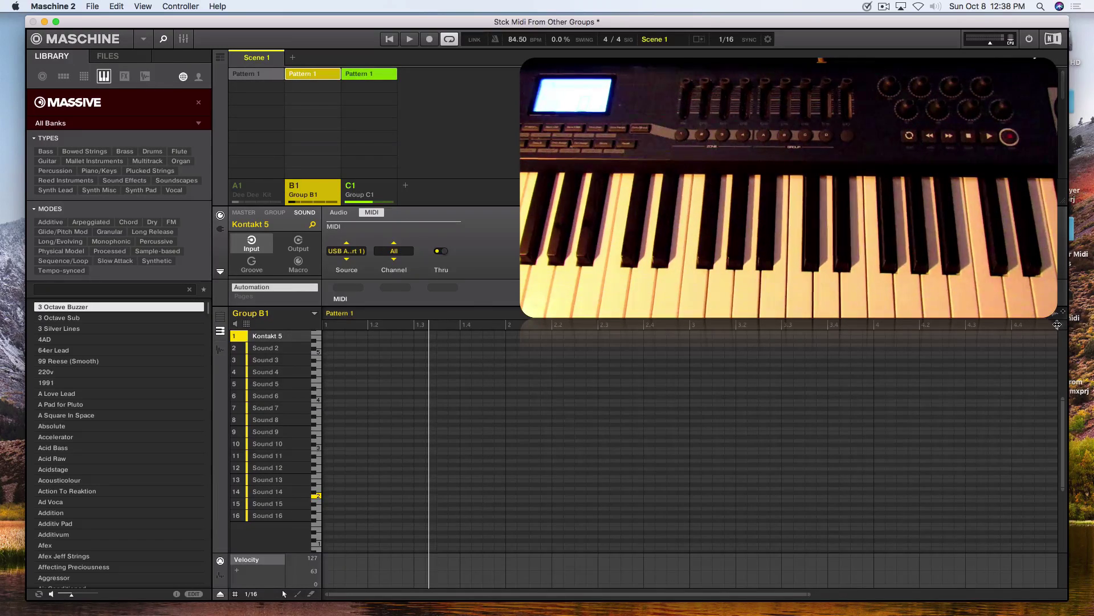
mouse_move(1057, 324)
left_mouse_down()
mouse_move(691, 362)
mouse_move(545, 364)
left_mouse_up()
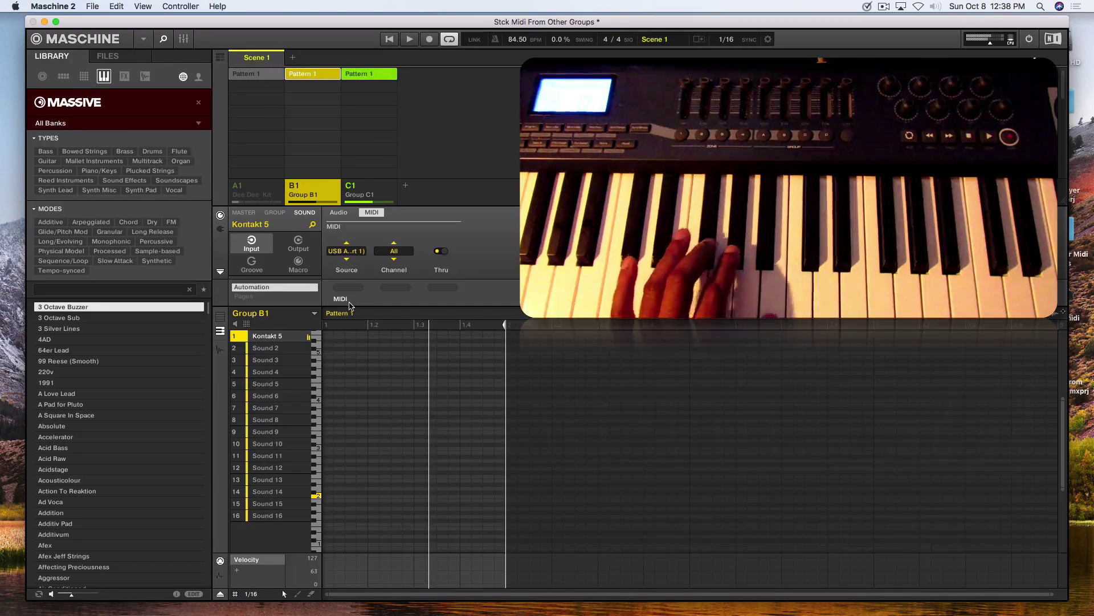
With Group C1 selected, record a repeated single-note line into the one-bar patterns and stop playback
left_click(367, 188)
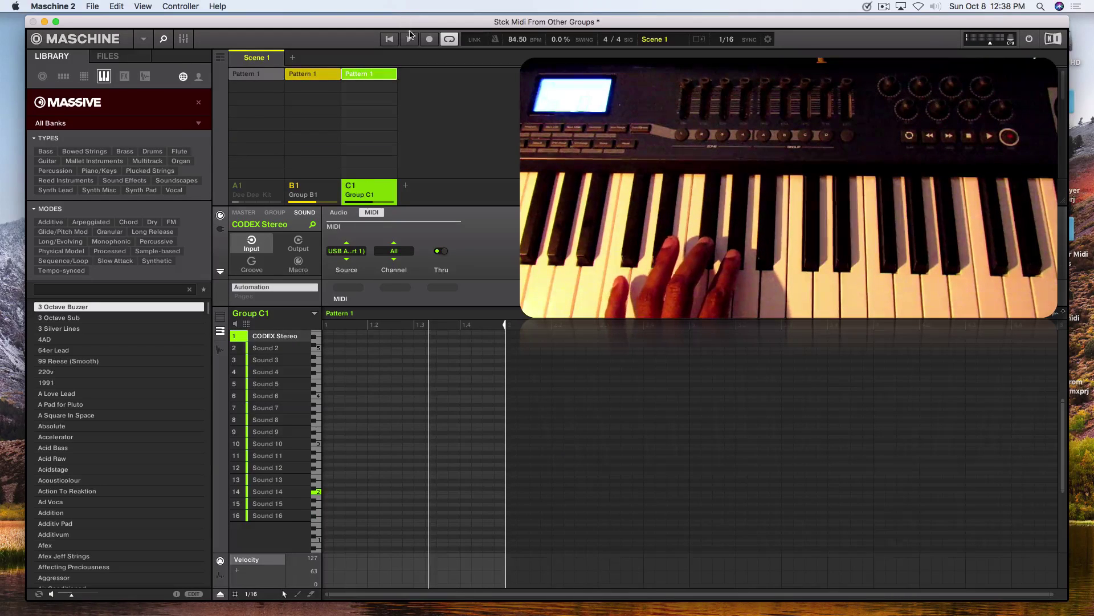
left_click(430, 39)
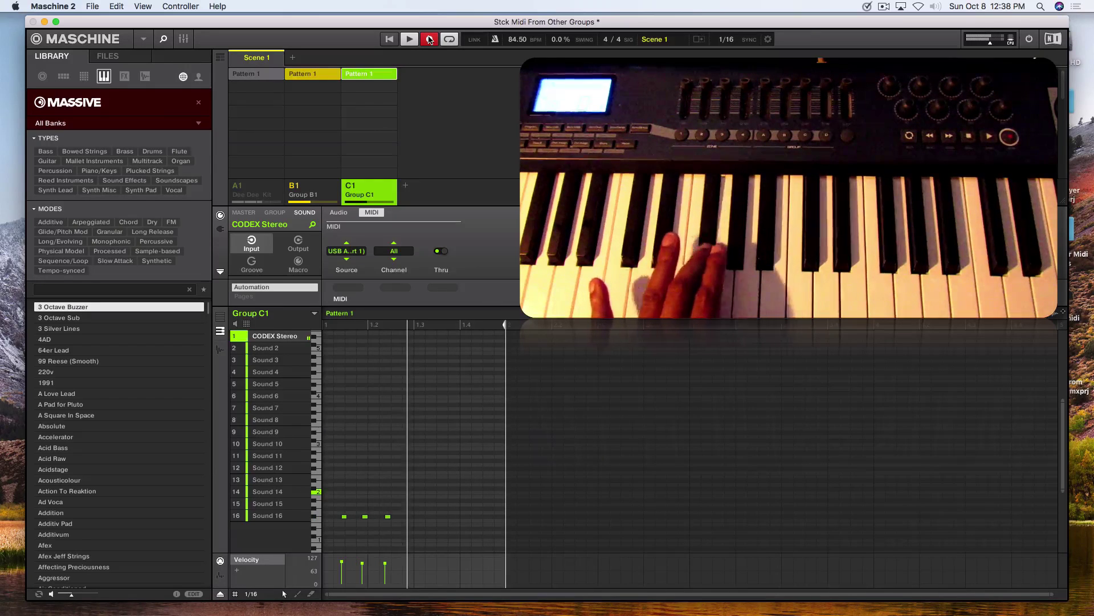
left_click(429, 38)
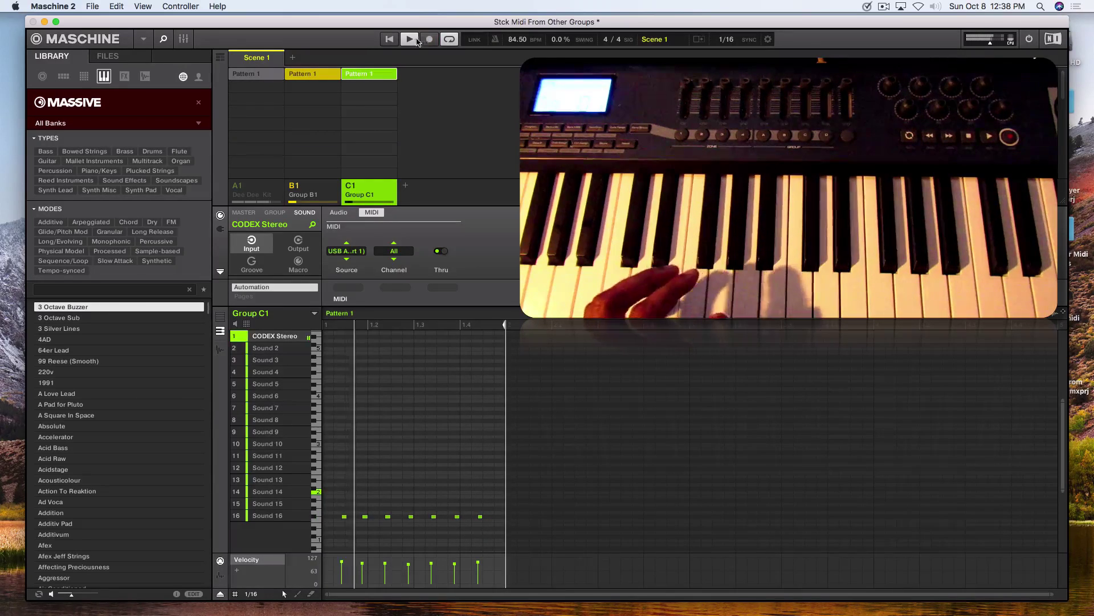
left_click(410, 39)
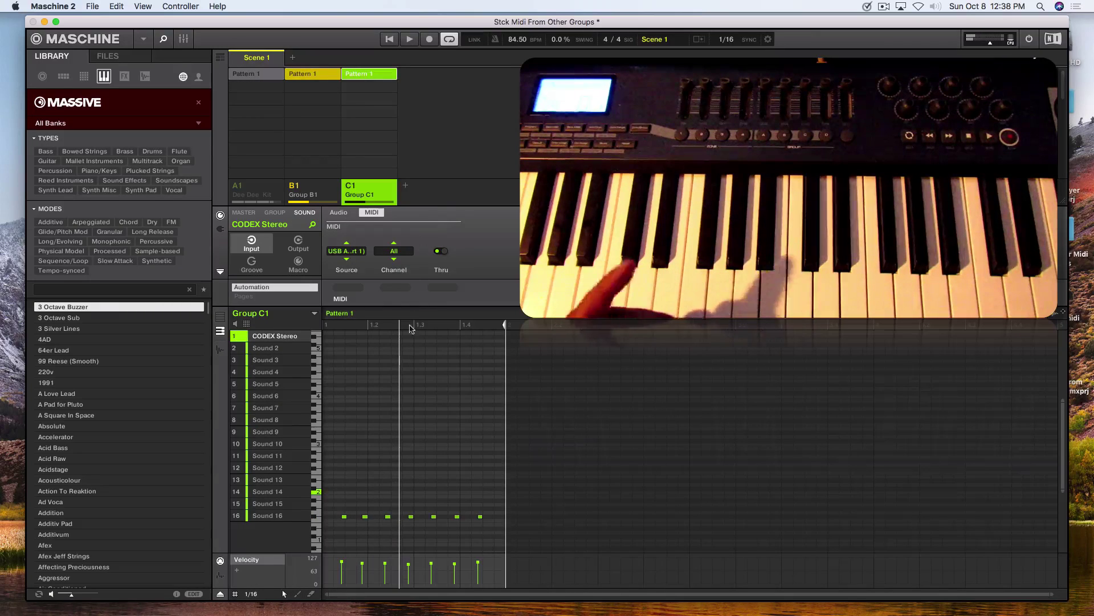
Examine Group B1's recorded notes, play the pattern from the start, and compare them with the notes in Group C1
left_click(320, 195)
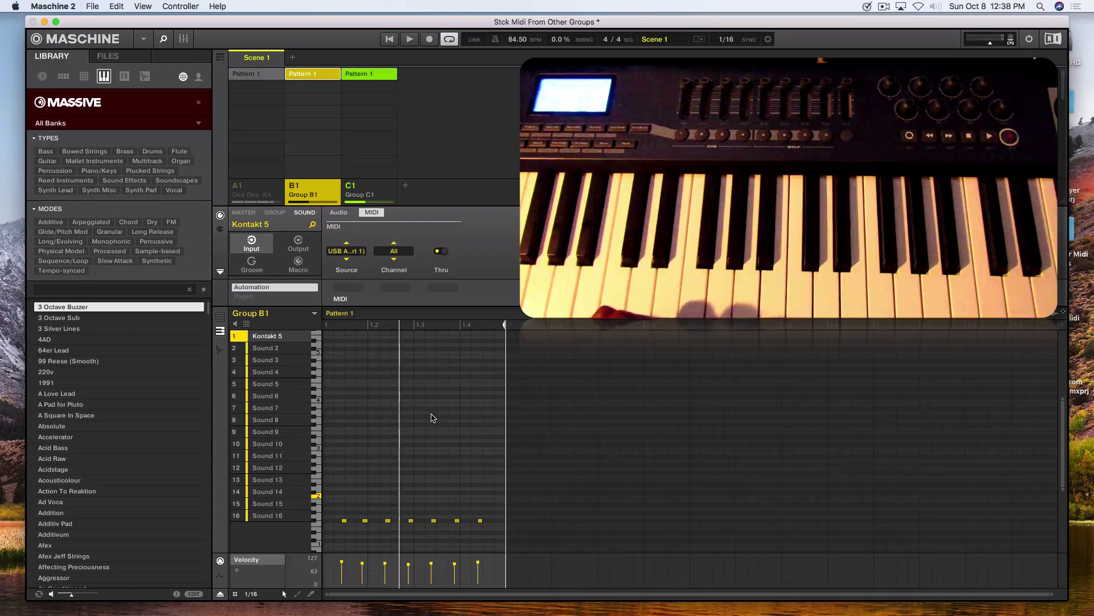
scroll(433, 419, "down", 5)
scroll(433, 424, "up", 2)
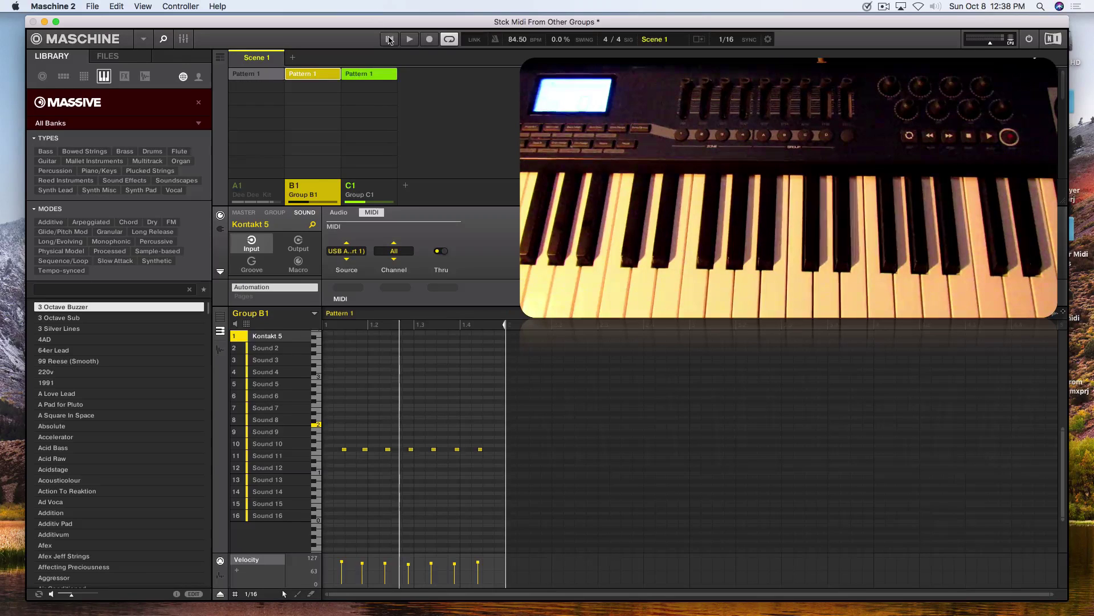
left_click(389, 39)
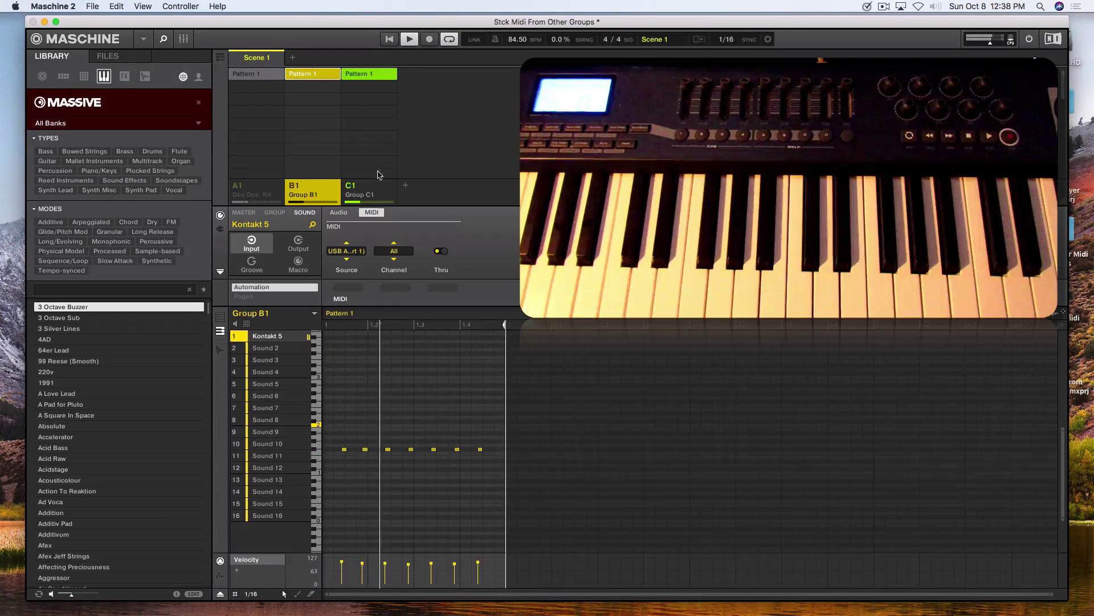
left_click(374, 194)
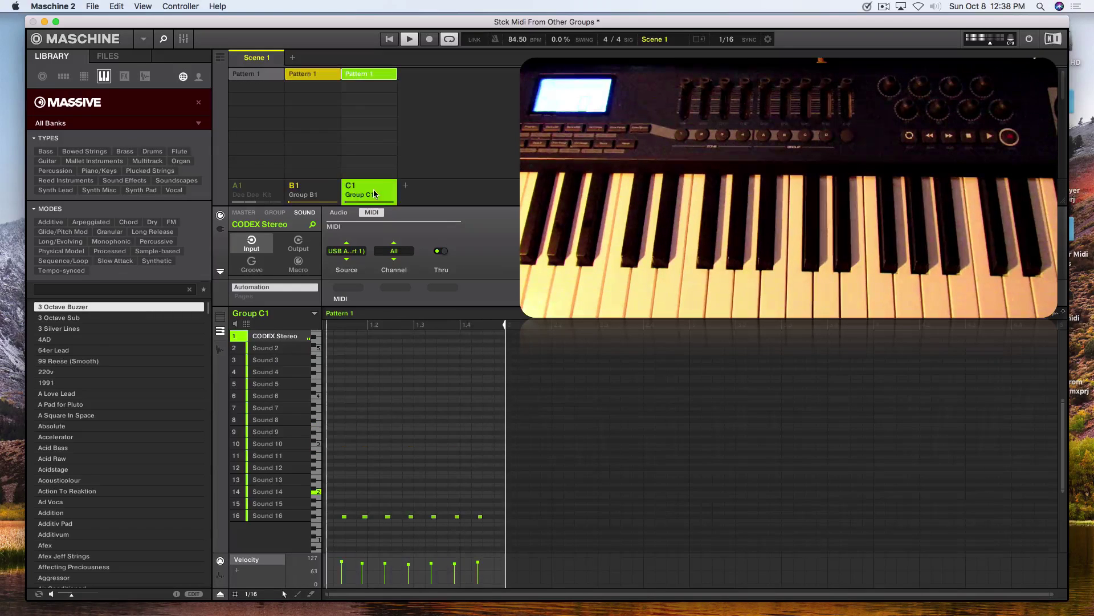
Switch to the song arrangement view, stop playback, and look for the recorded notes in Group B1's note editor
left_click(220, 57)
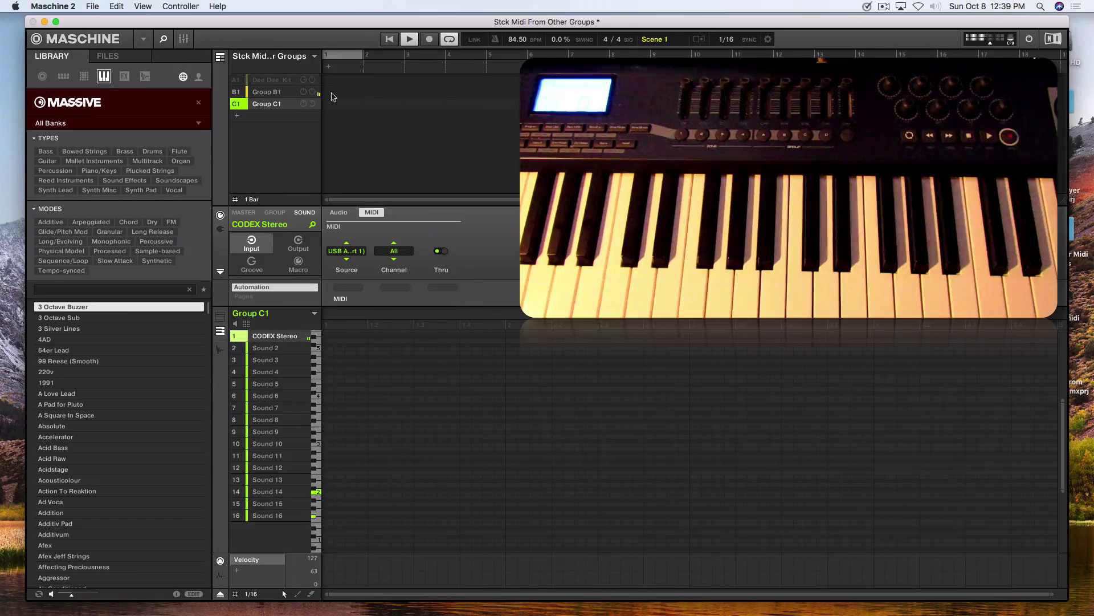
left_click(289, 92)
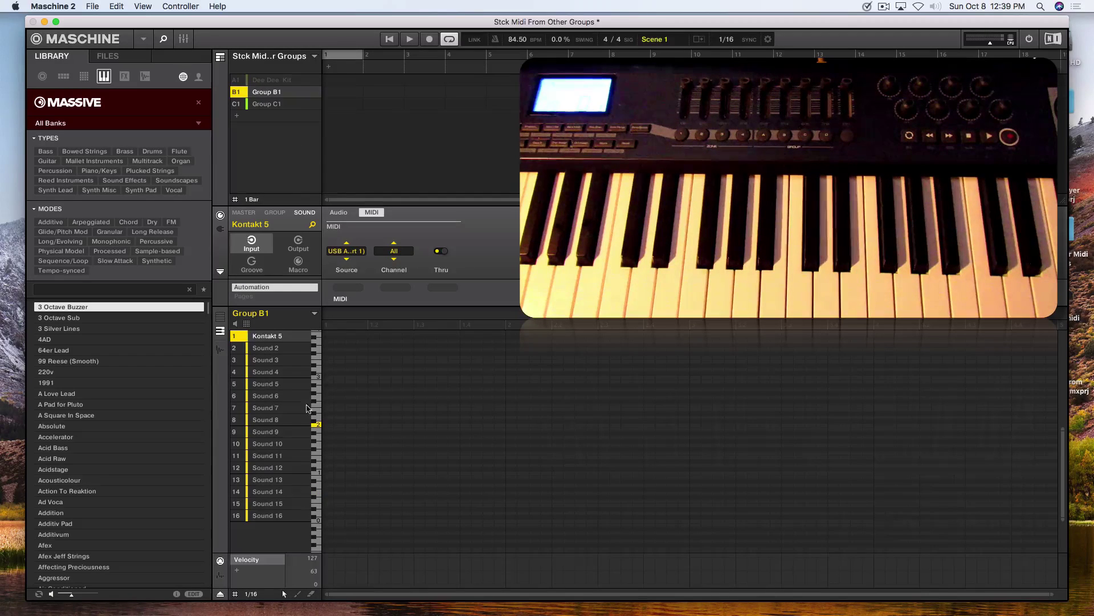
scroll(439, 459, "up", 5)
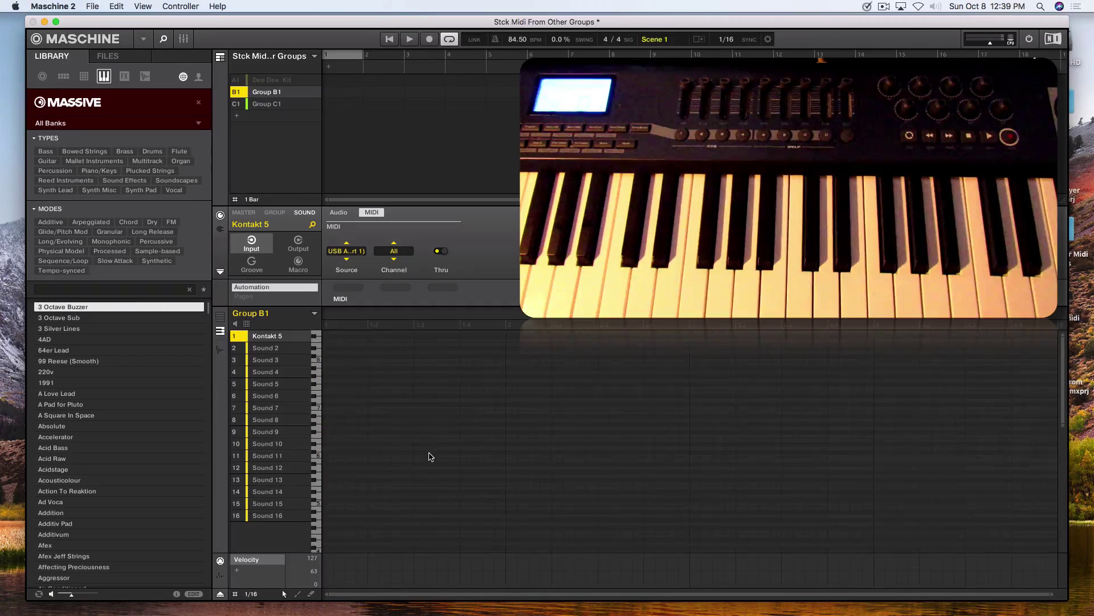
scroll(424, 448, "down", 6)
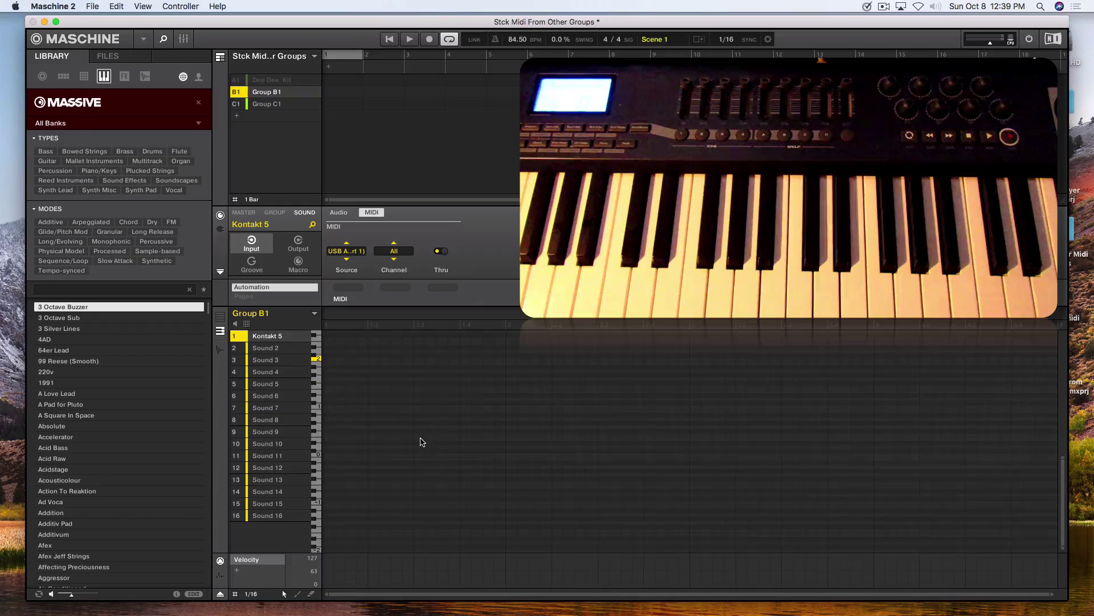
scroll(422, 442, "up", 2)
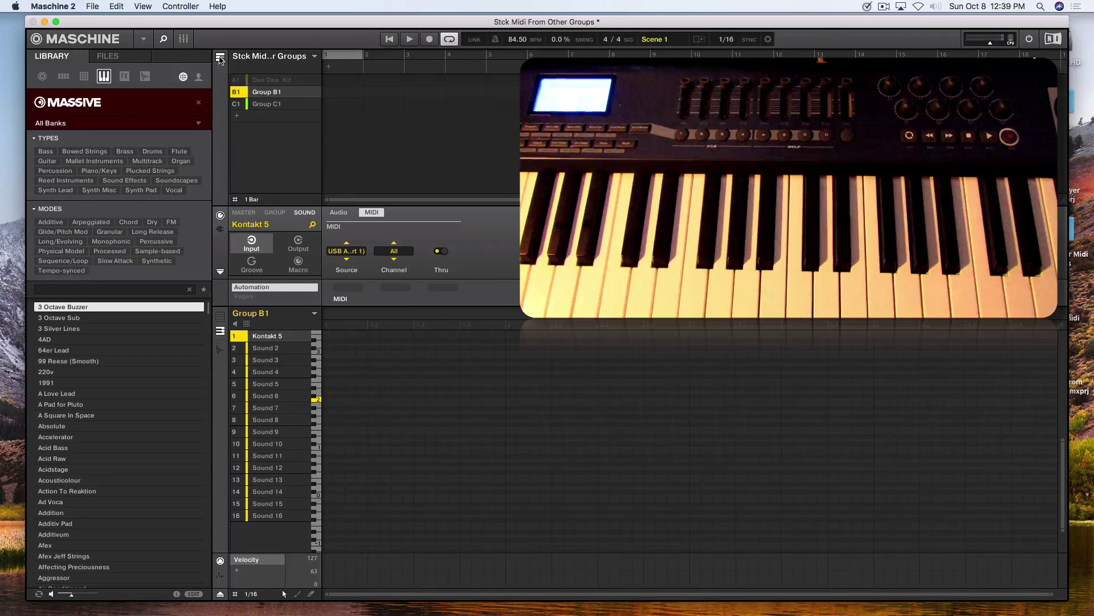
Return to the scene and pattern view and examine the recorded notes of Groups B1 and C1
left_click(220, 59)
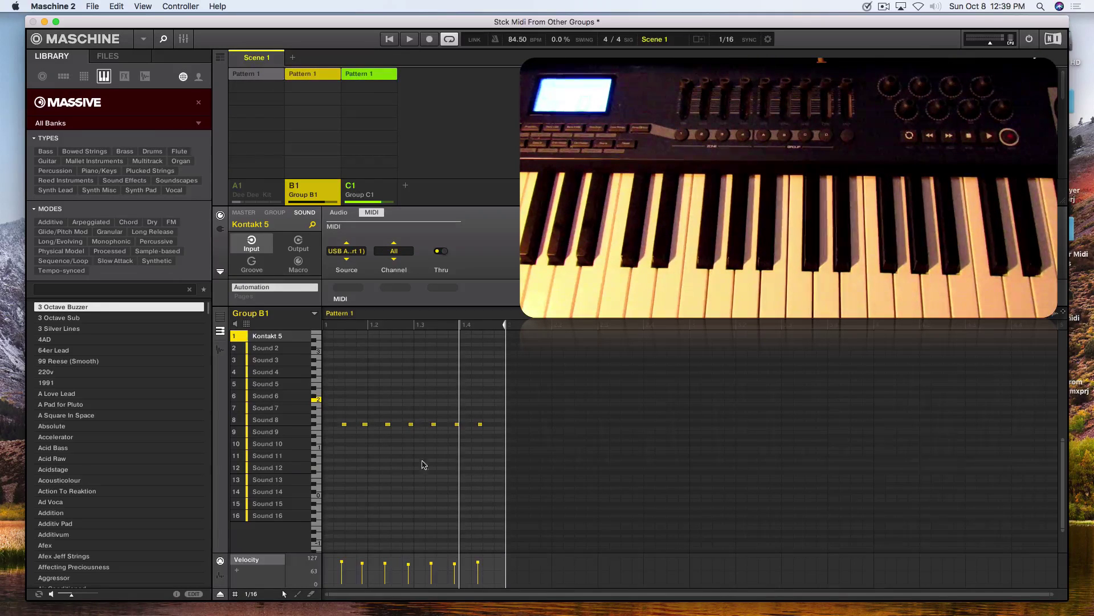
left_click(369, 192)
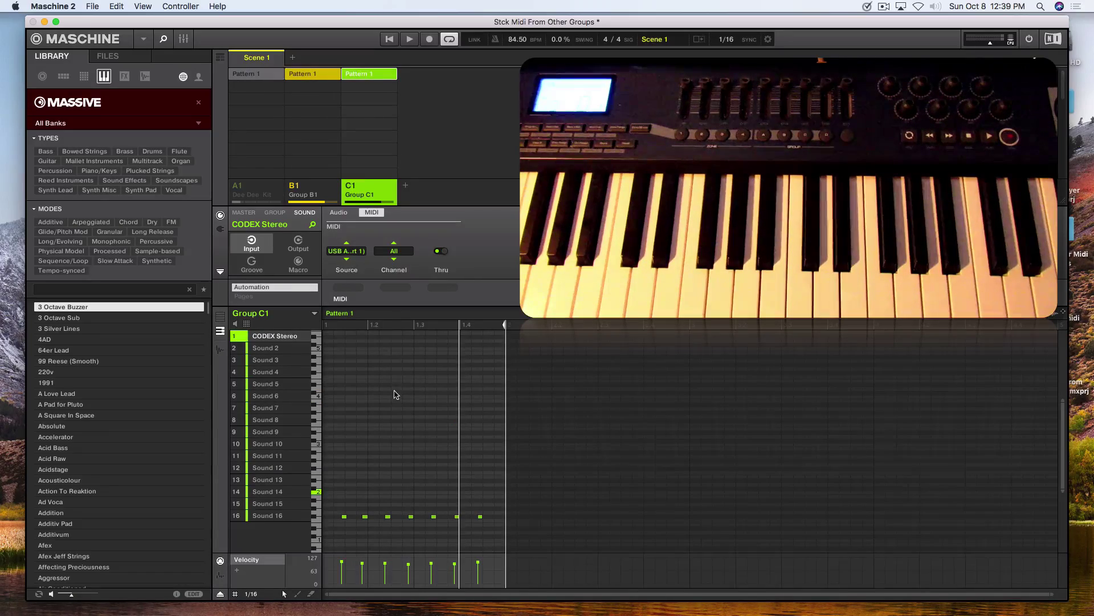
scroll(396, 395, "down", 5)
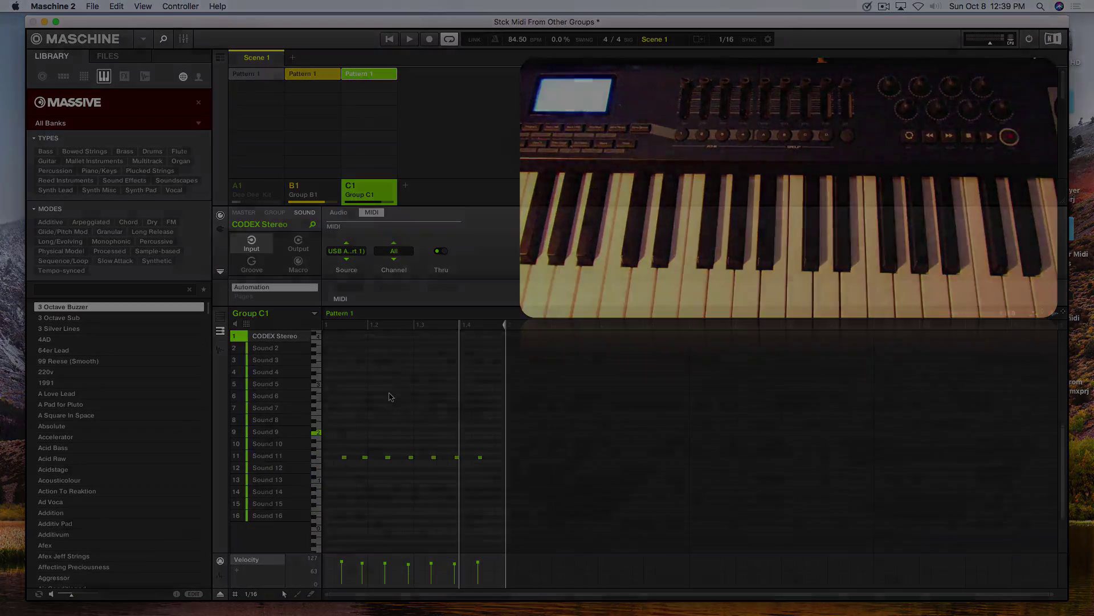